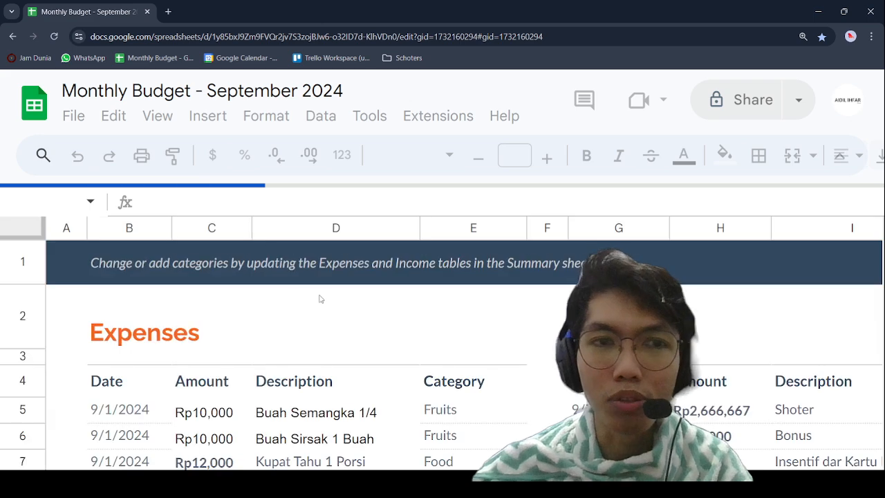
Step: Copy the 9/15/2024 date from the last expense row into B103, the first empty row below it
scroll(434, 348, "down", 1)
scroll(433, 349, "down", 3)
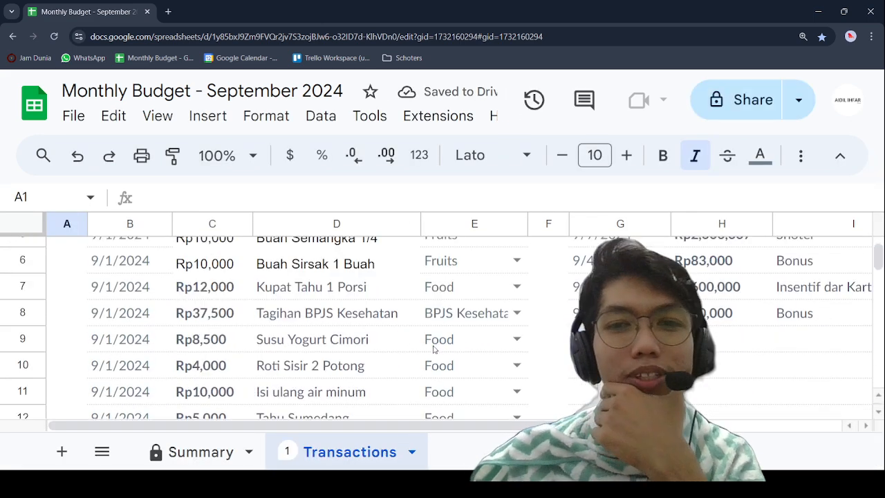
scroll(433, 349, "down", 6)
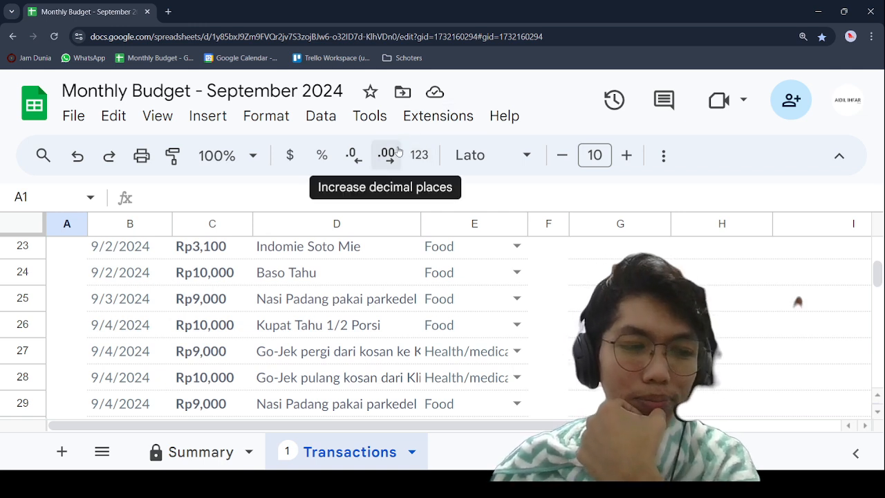
scroll(369, 269, "down", 2)
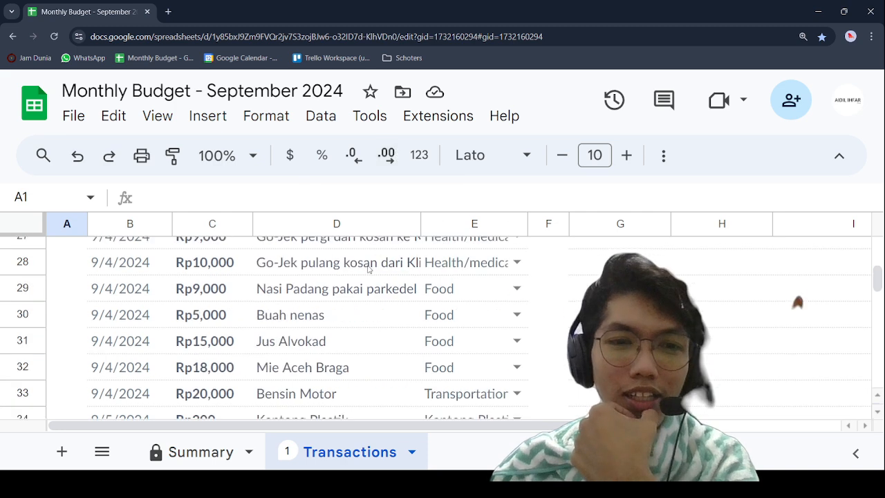
scroll(369, 269, "down", 20)
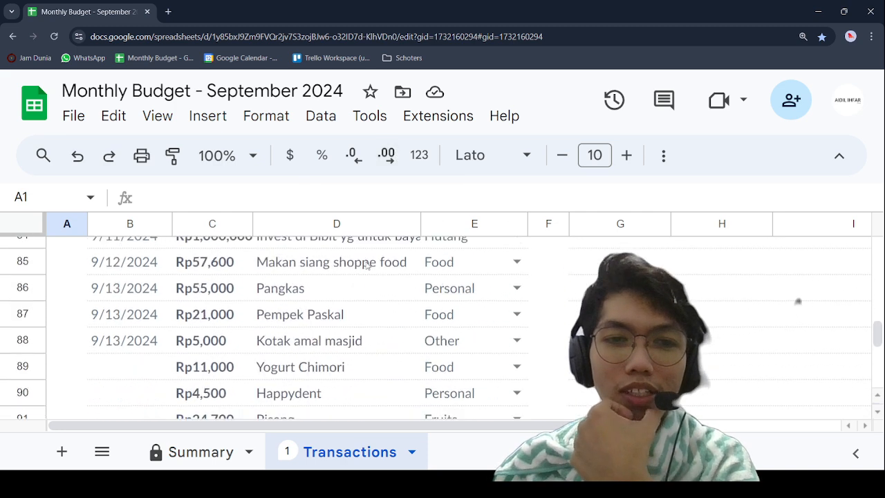
scroll(366, 266, "down", 7)
scroll(366, 265, "up", 3)
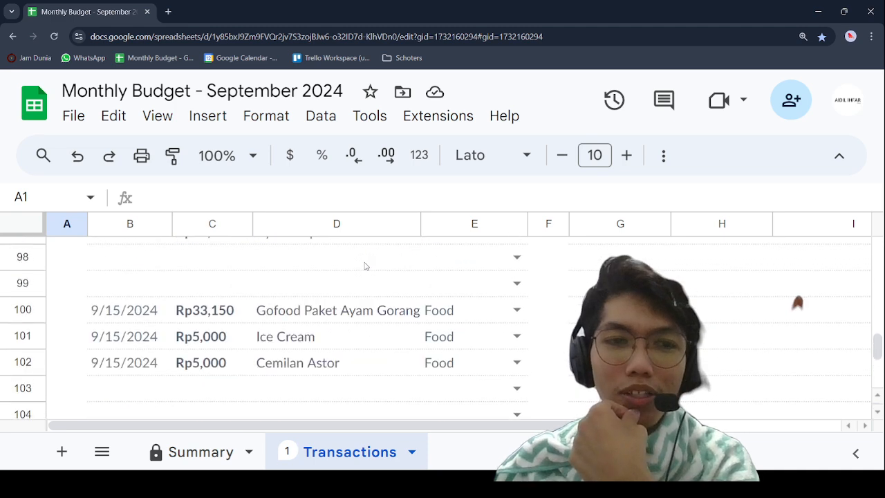
left_click(124, 369)
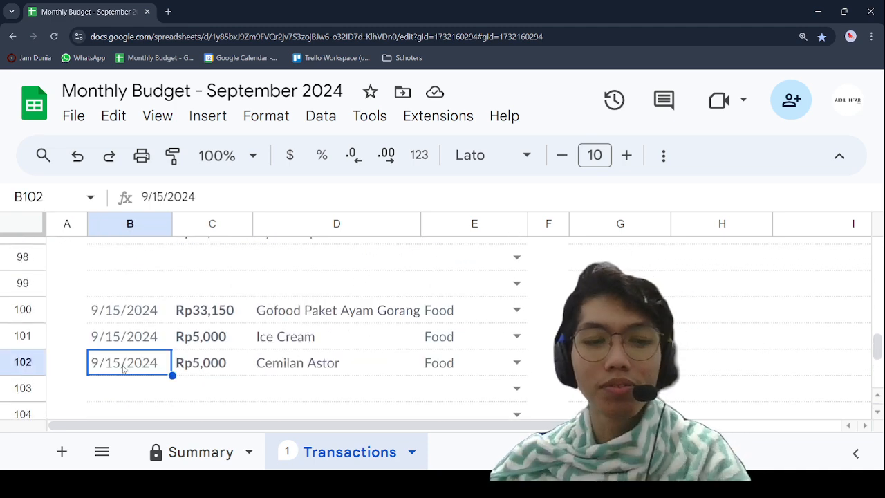
key("ctrl+c")
left_click(152, 387)
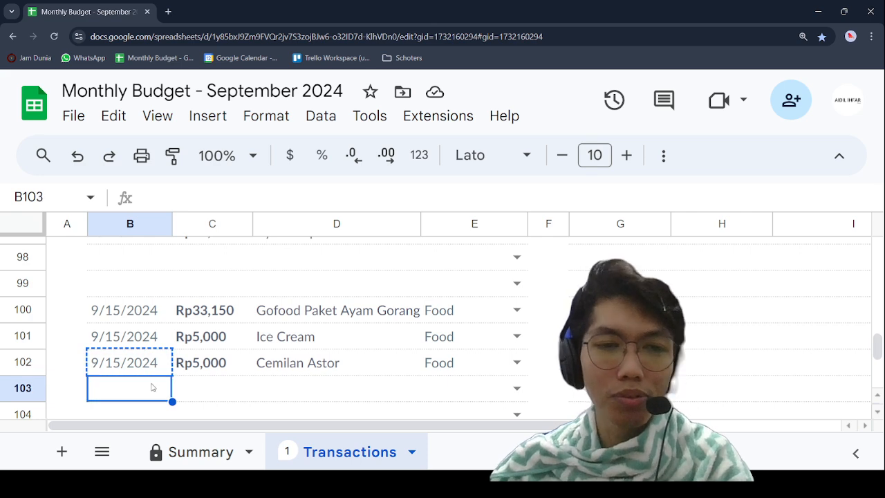
key("ctrl+v")
Step: Copy the date 9/15/2024 from B103 into B104
left_click(235, 391)
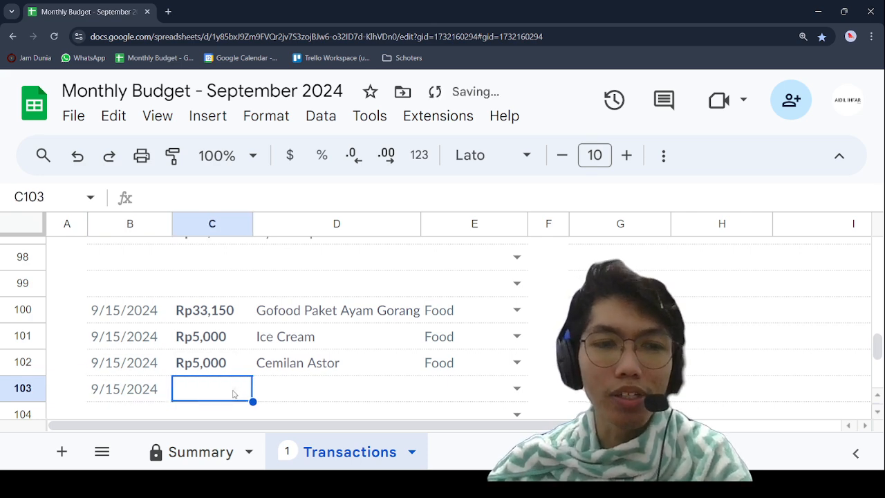
left_click(151, 389)
key("ctrl+c")
scroll(168, 314, "down", 2)
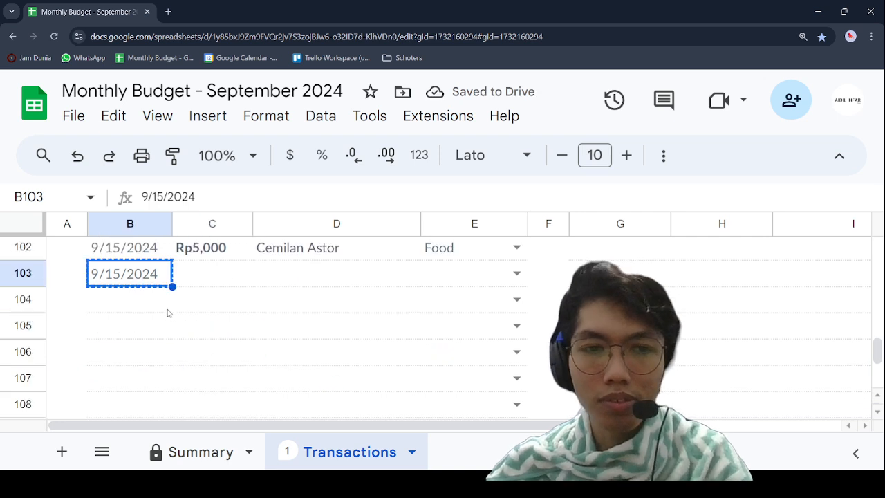
left_click(136, 304)
key("ctrl+v")
Step: Enter 10000 as the expense amount in C103
left_click(197, 275)
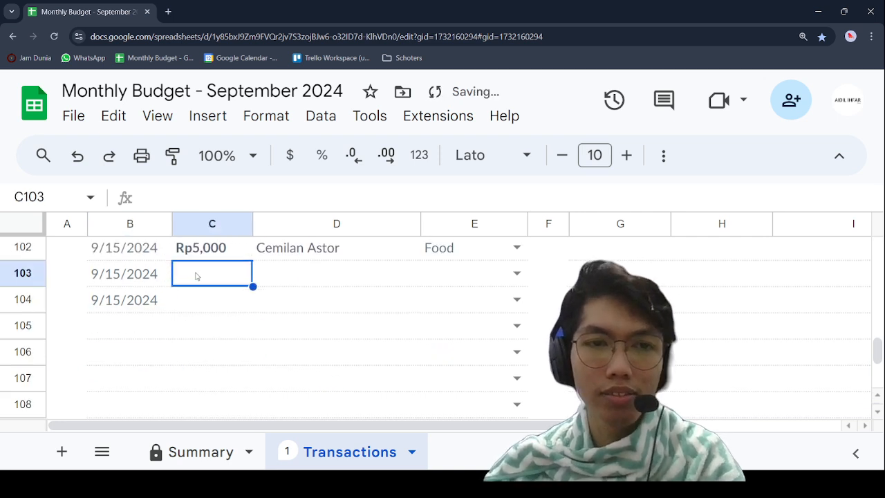
type("10000")
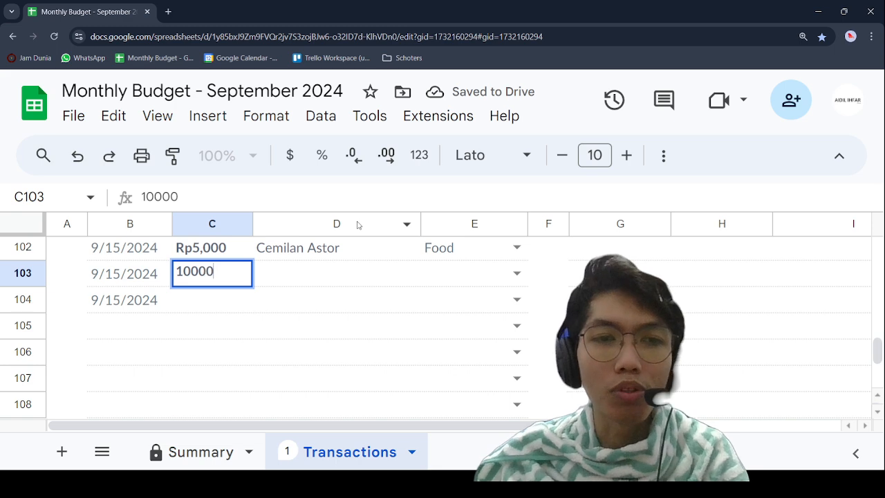
key("Return")
Step: Describe the row 103 expense as "Sate Madura satu porsi" in D103
key("Up")
key("Right")
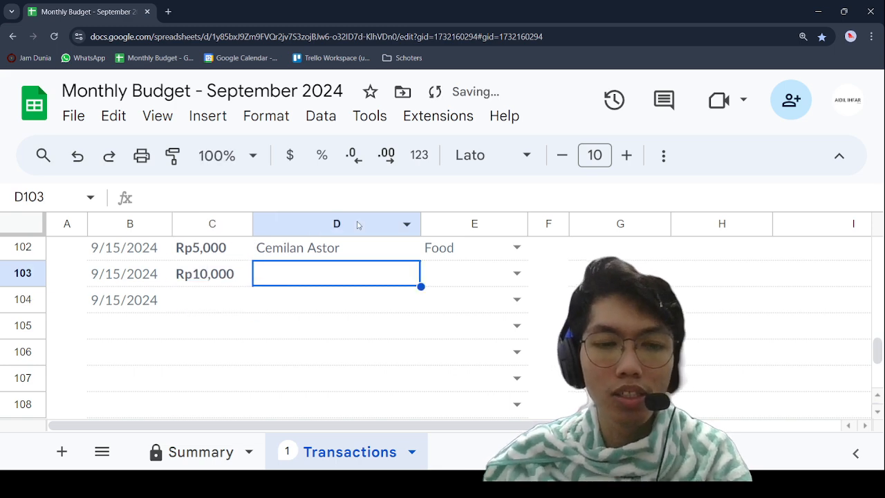
type("Sa")
key("BackSpace")
type("A")
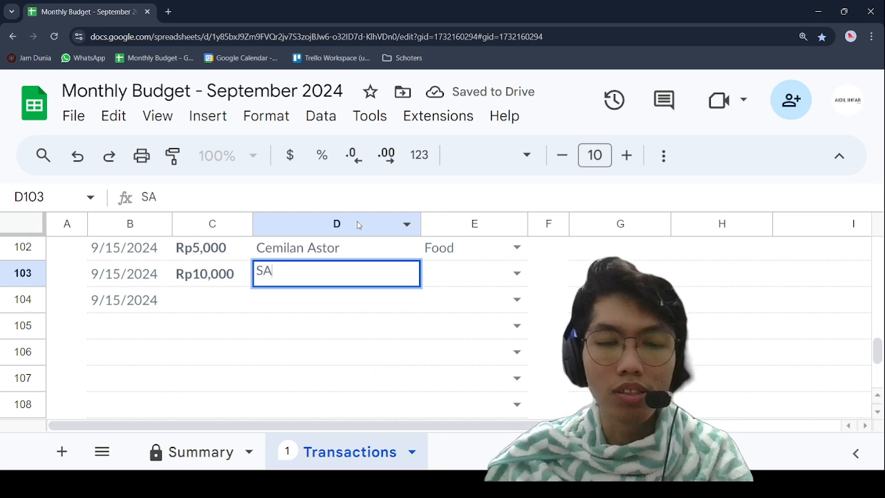
key("BackSpace")
key("BackSpace")
type("Sat")
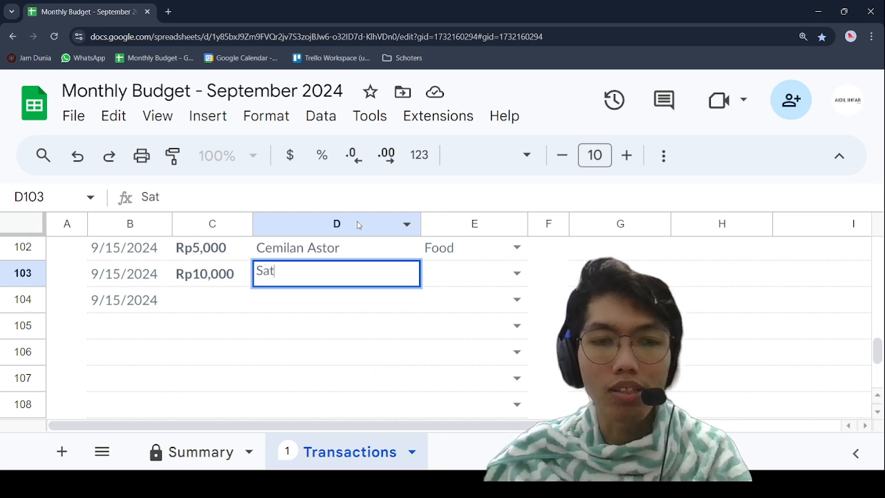
type("e Madura ")
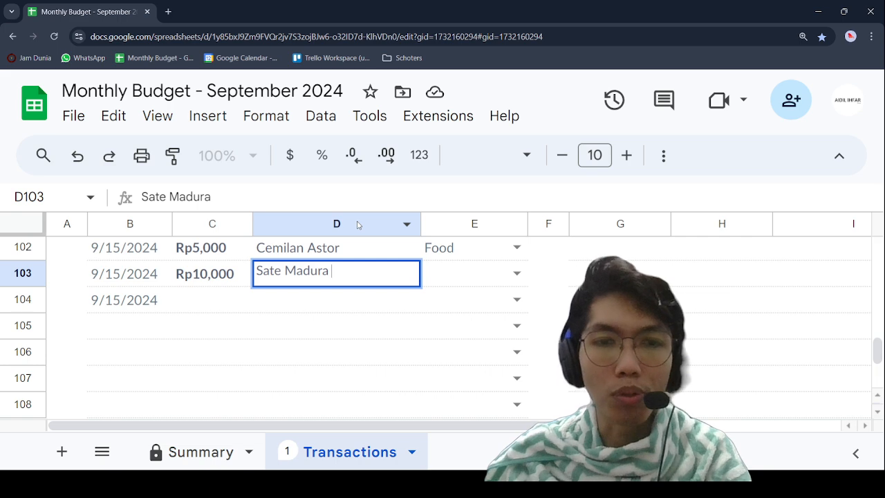
type("saru")
key("BackSpace")
key("BackSpace")
key("BackSpace")
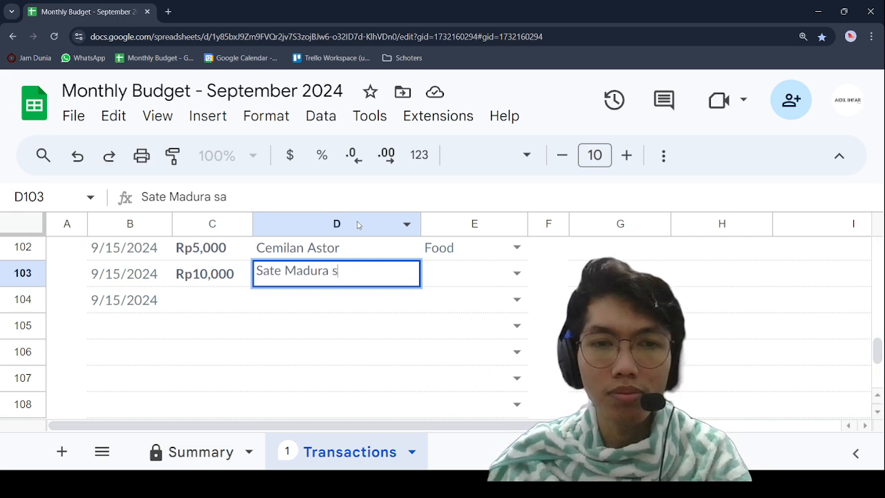
type("satu porsi")
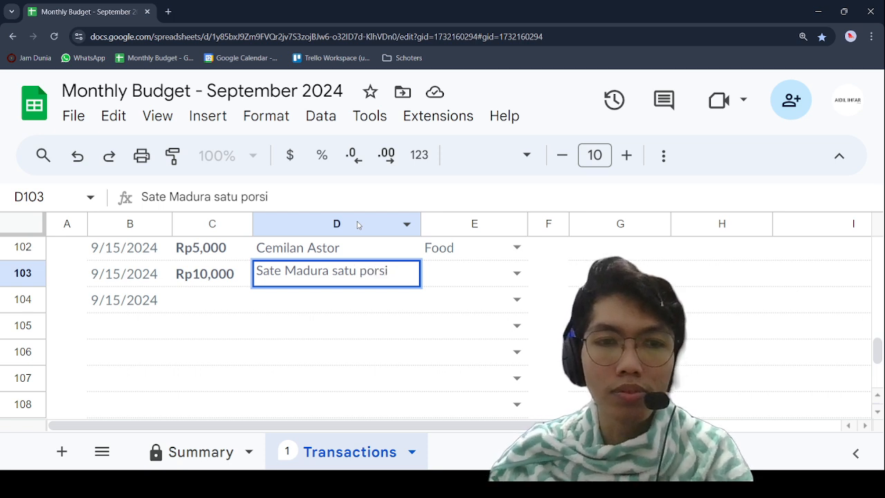
Step: Assign the Food category to the Sate Madura expense in row 103
key("Tab")
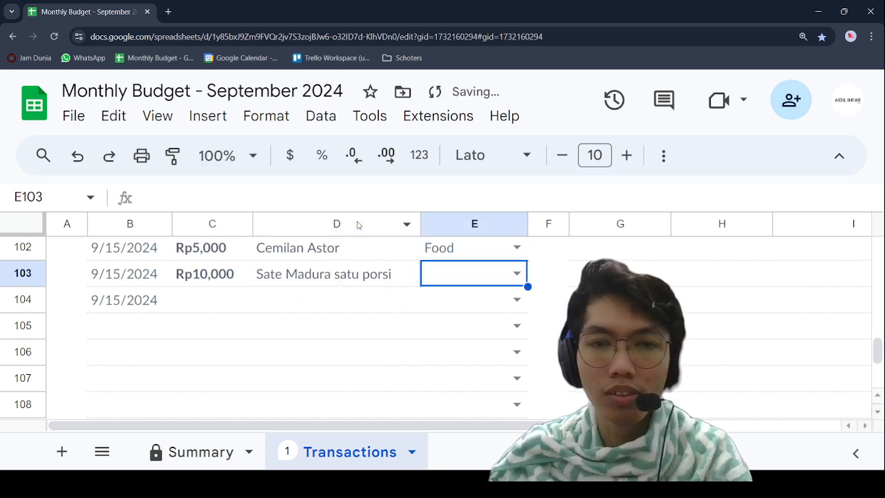
key("Return")
key("Down")
key("Return")
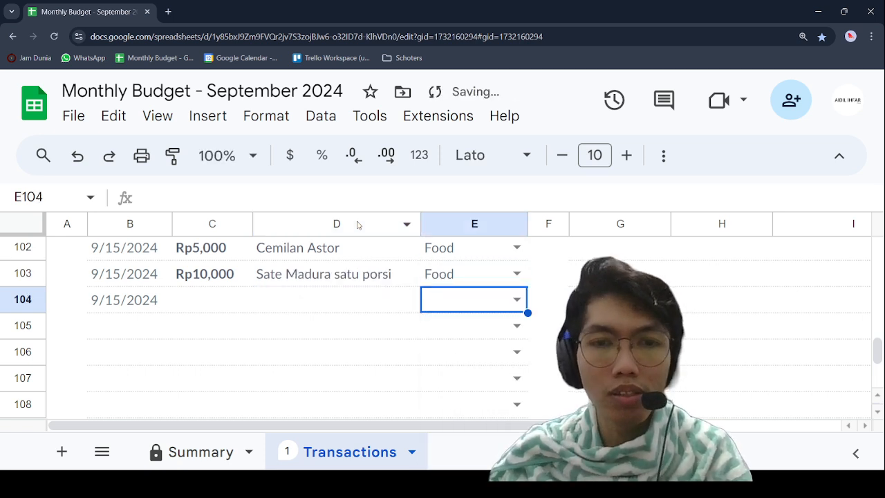
Step: Enter 6,000 as the expense amount in C104
key("Down")
key("Left")
key("Left")
key("Up")
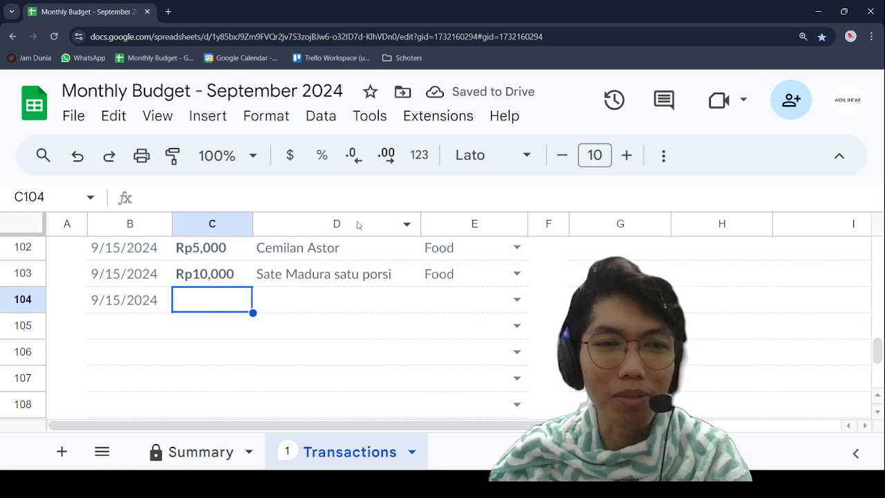
type("5")
key("BackSpace")
type("6")
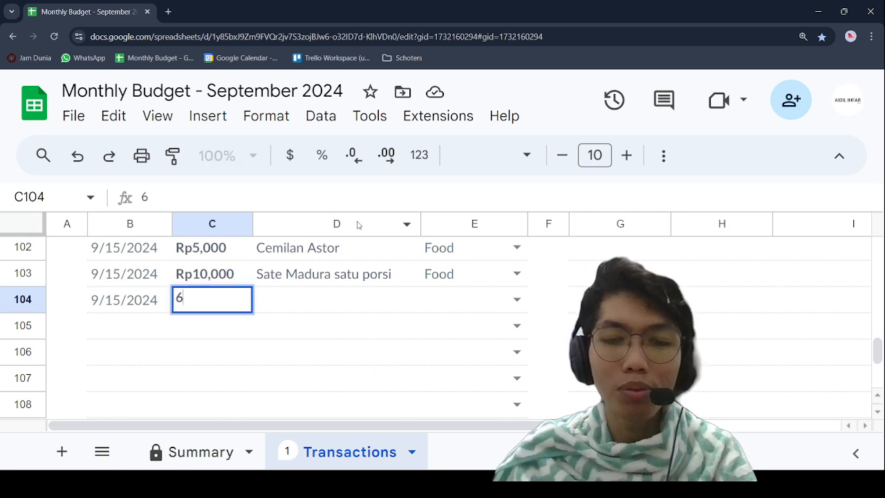
type(",00000")
key("Tab")
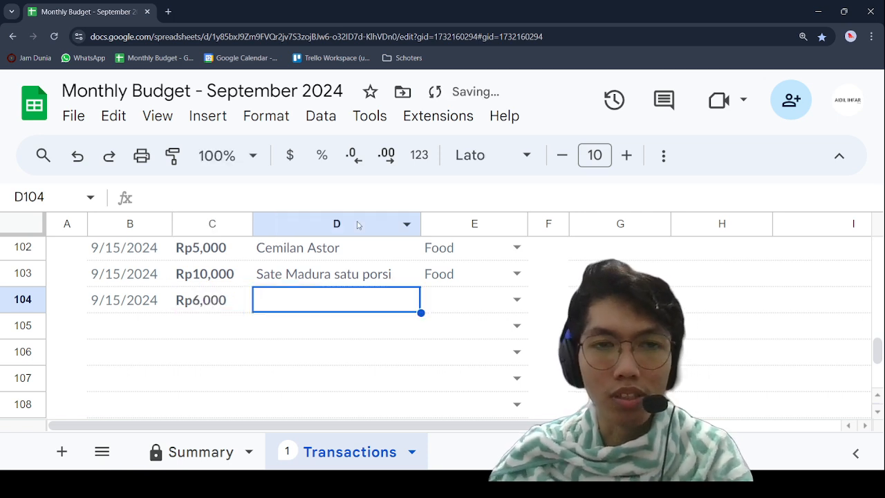
Step: Describe the row 104 expense as "Bubur Kacang Ijo ketan" in D104
type("Bubur")
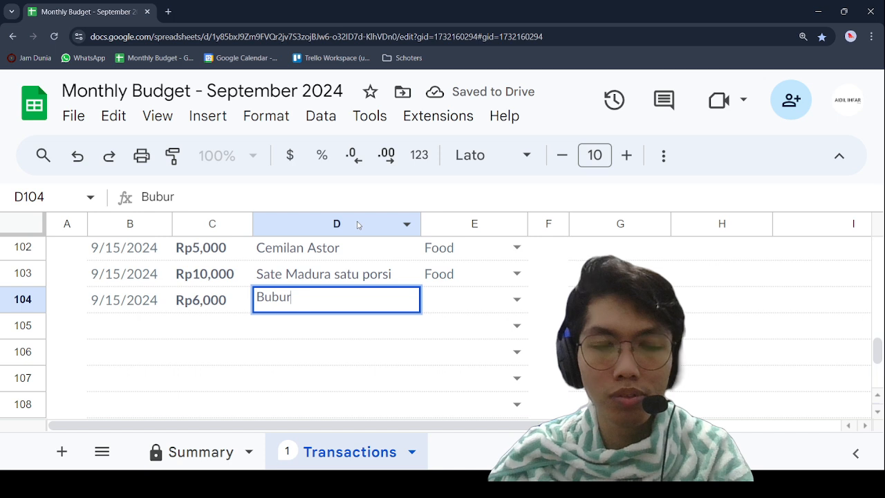
type(" cam")
key("BackSpace")
key("BackSpace")
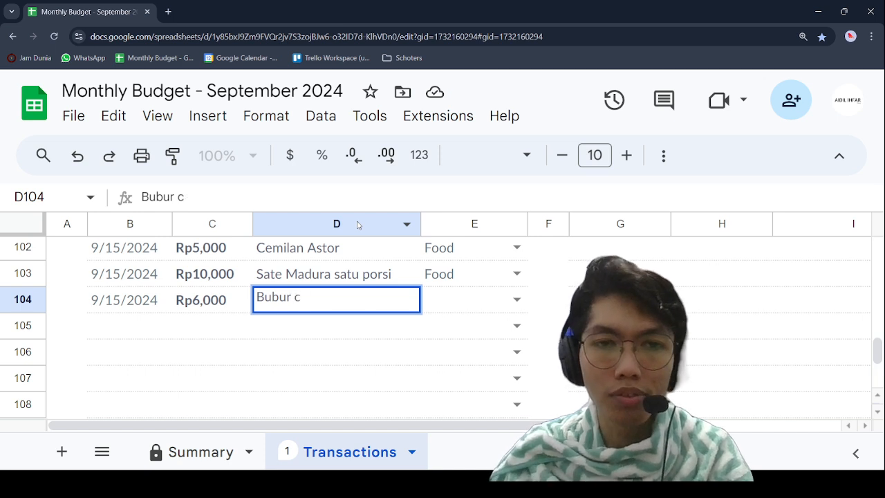
type("Kacang ")
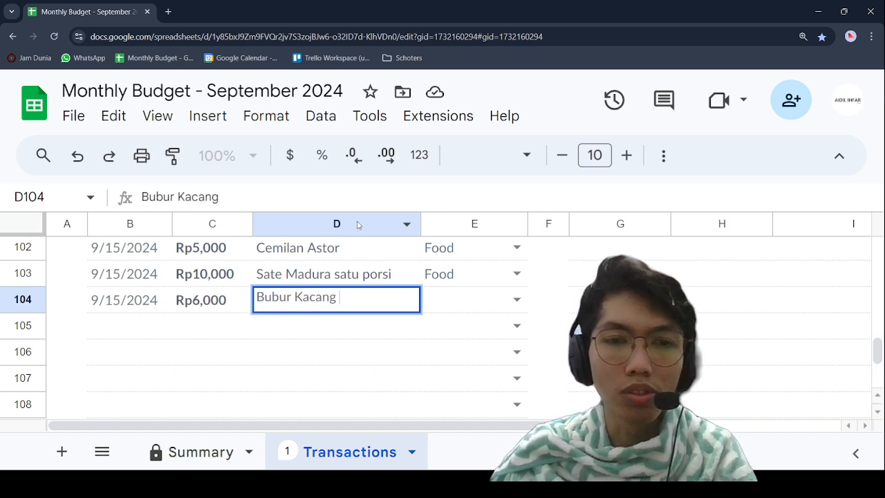
type("Ijo ketan")
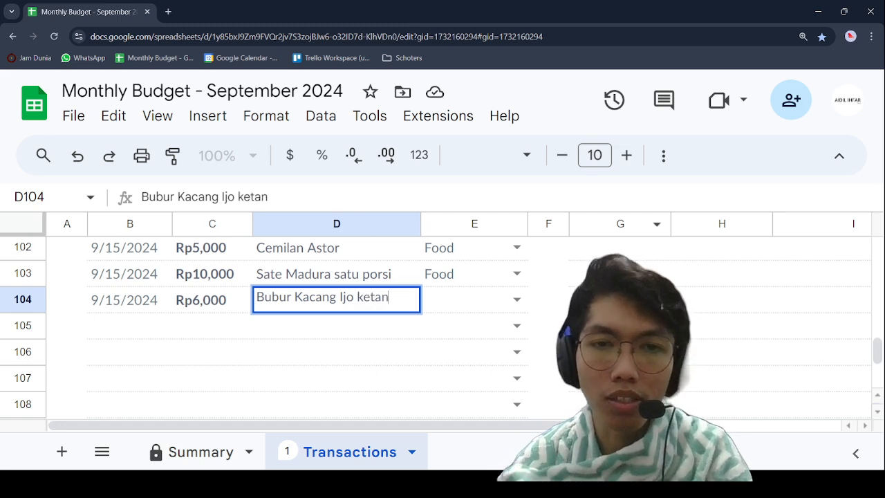
Step: Assign the Food category to the Bubur Kacang Ijo expense in row 104
left_click(498, 304)
left_click(499, 303)
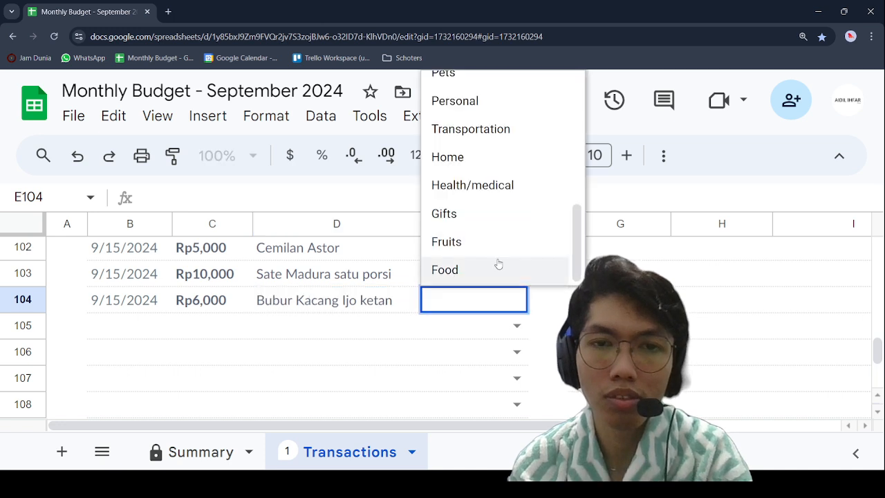
left_click(495, 271)
left_click(208, 335)
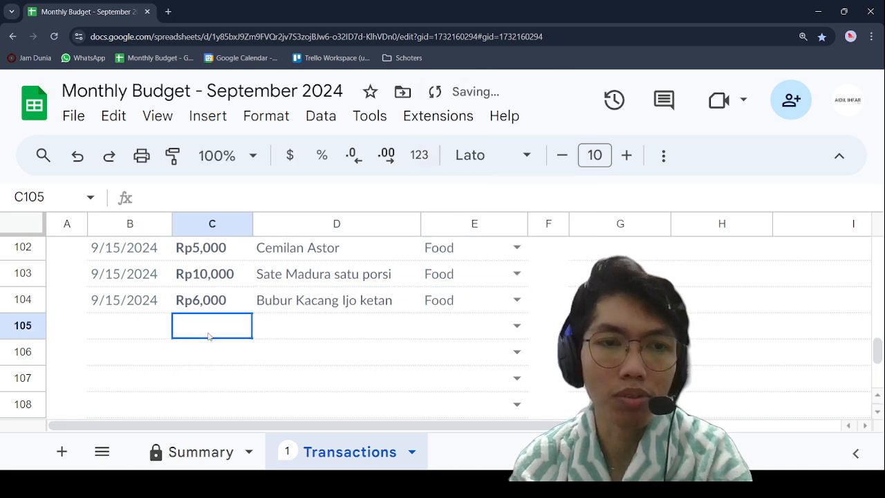
left_click(107, 332)
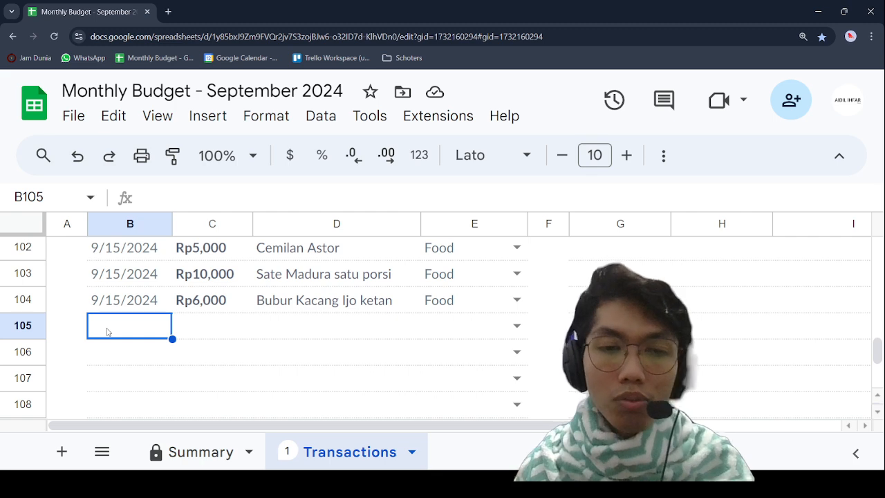
Step: Examine the planned and actual amounts of the Fruits category in the Summary sheet's Expenses table
scroll(109, 330, "up", 6)
left_click(200, 451)
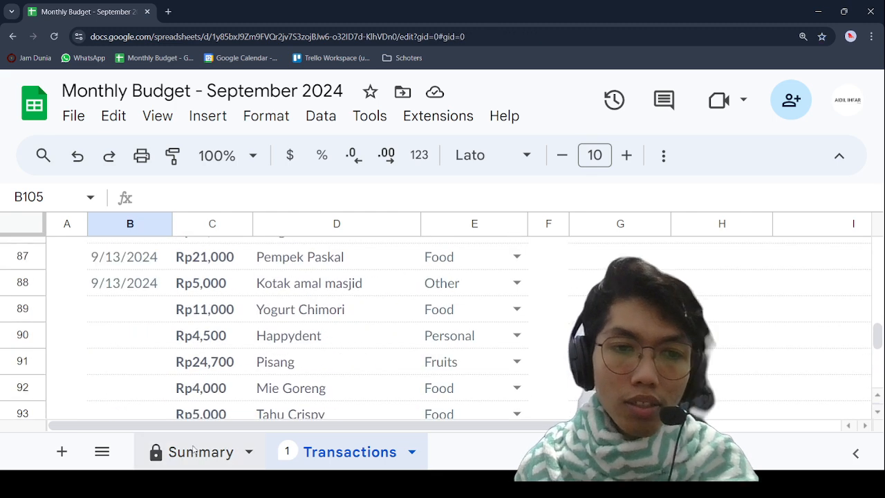
scroll(214, 353, "down", 8)
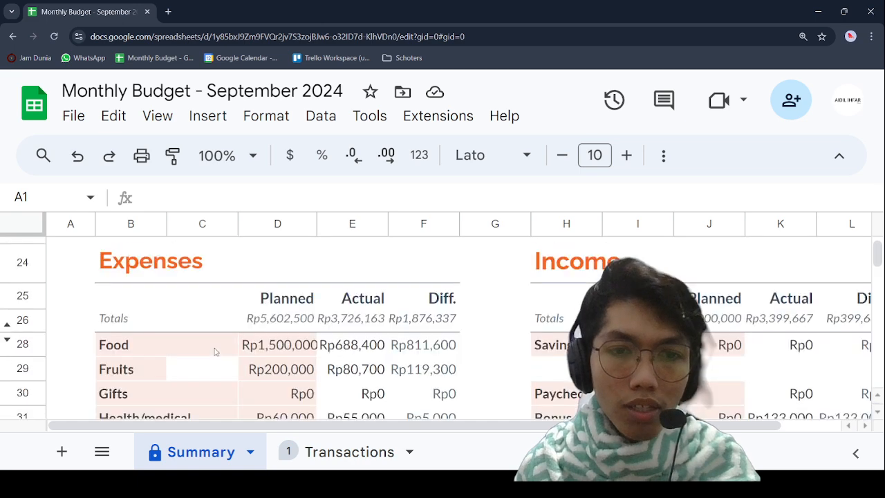
left_click(23, 311)
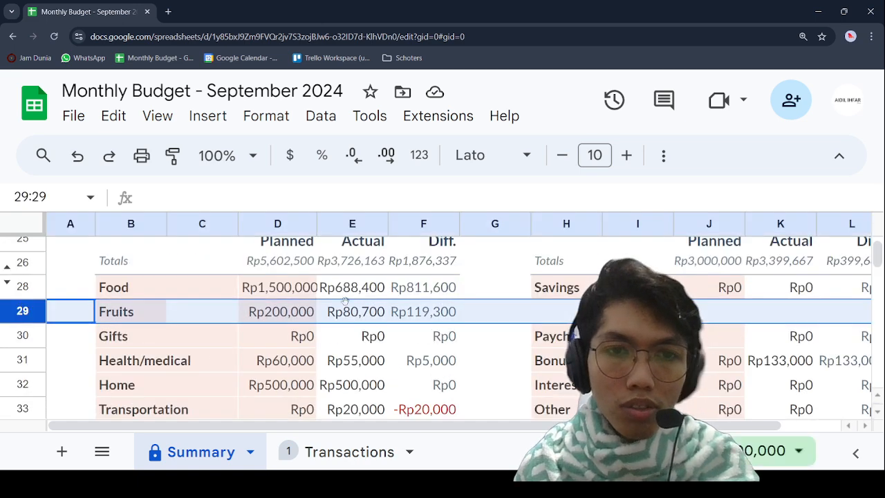
left_click(359, 309)
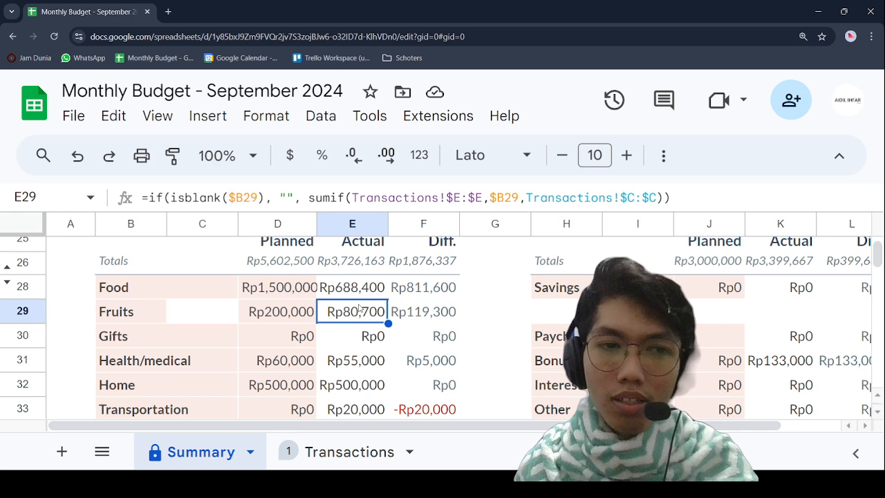
left_click(293, 315)
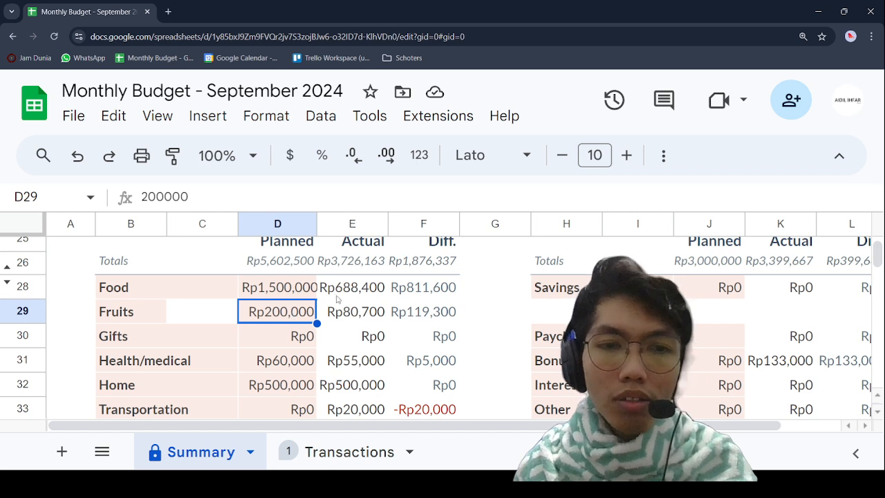
left_click(379, 318)
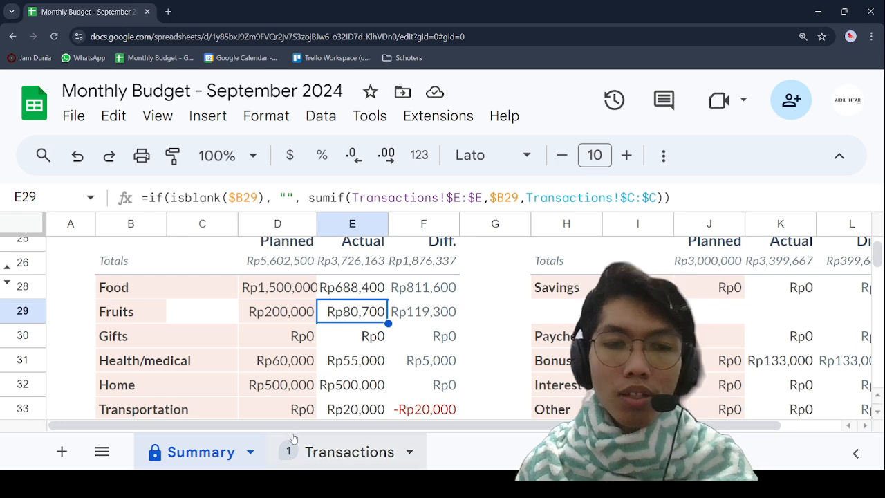
Step: Fill the empty date cells B89:B96 of the Transactions sheet with the date 9/13/2024 copied from B88
left_click(316, 455)
left_click(293, 370)
scroll(293, 370, "down", 1)
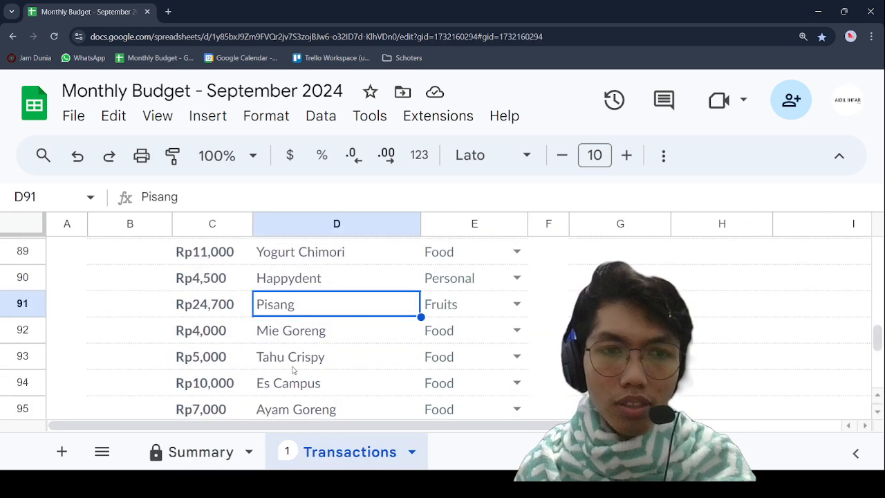
scroll(293, 370, "up", 2)
scroll(293, 370, "down", 4)
scroll(293, 370, "up", 3)
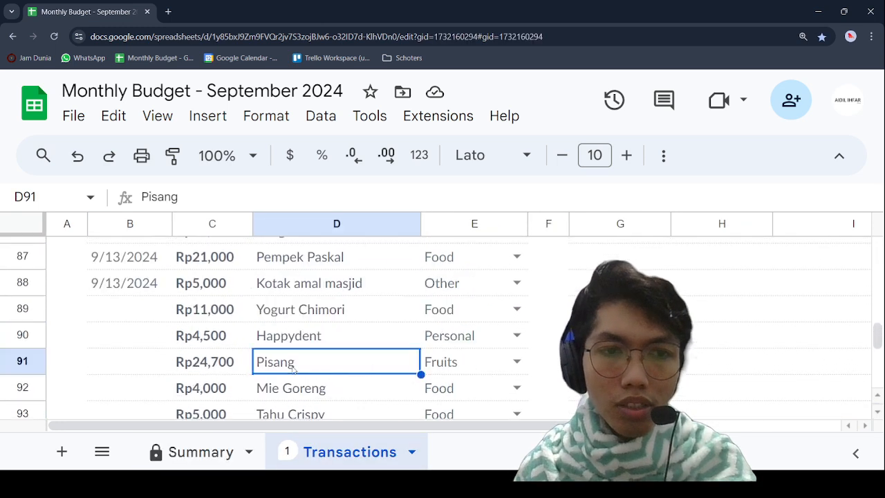
left_click(157, 283)
left_click_drag(158, 315, 138, 417)
left_click_drag(134, 354, 131, 287)
scroll(138, 311, "up", 3)
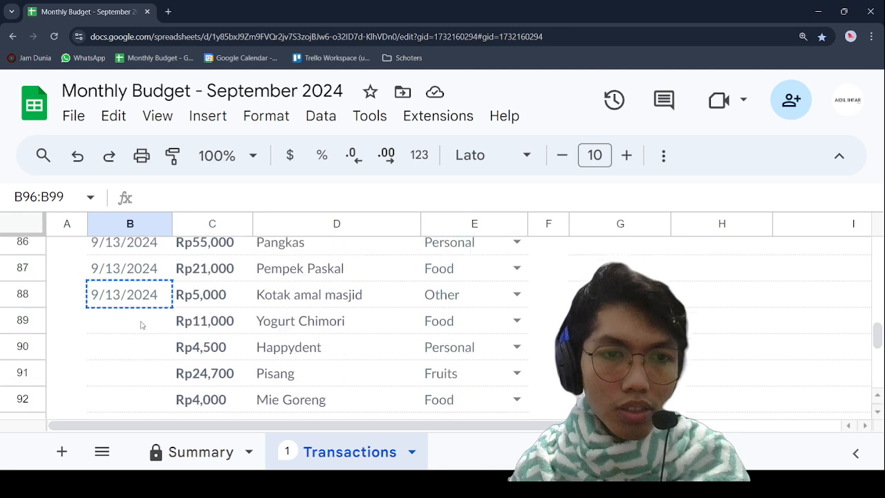
left_click(142, 322)
left_click(149, 369)
left_click_drag(148, 324, 138, 355)
type("9/13/2024")
Step: Enter 10,000 as the expense amount in C98, directly below the Ayam Geprek Bebas row
scroll(138, 354, "down", 2)
left_click(233, 289)
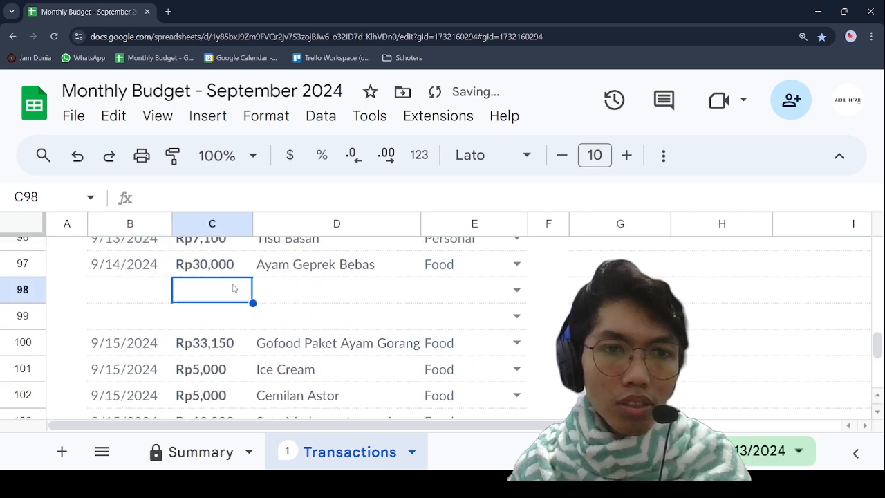
left_click(322, 286)
key("Up")
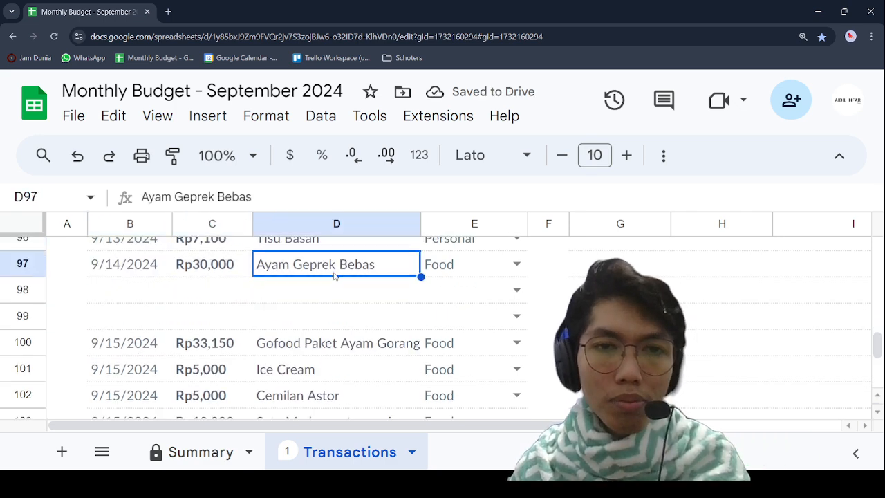
key("Right")
left_click(193, 286)
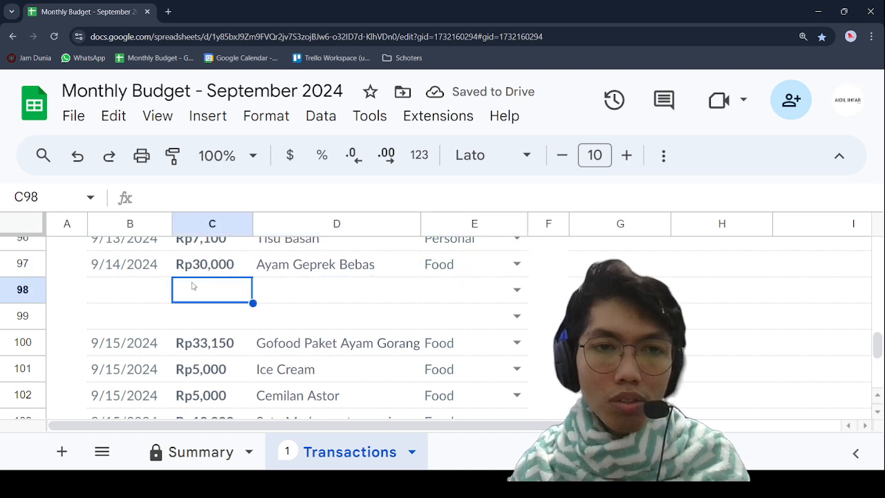
type("10,")
type("000")
key("Tab")
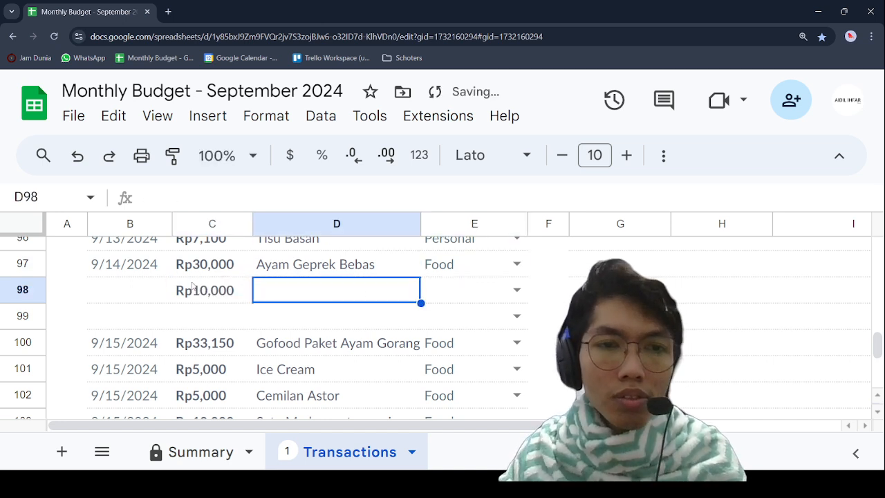
Step: Describe the row 98 expense as "Buah Potong - Jambu Biji" in D98
type("J")
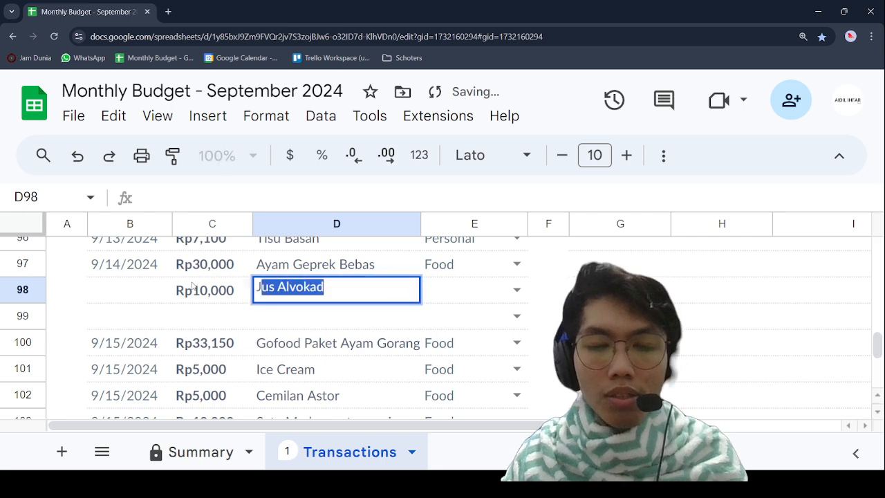
type("ambu")
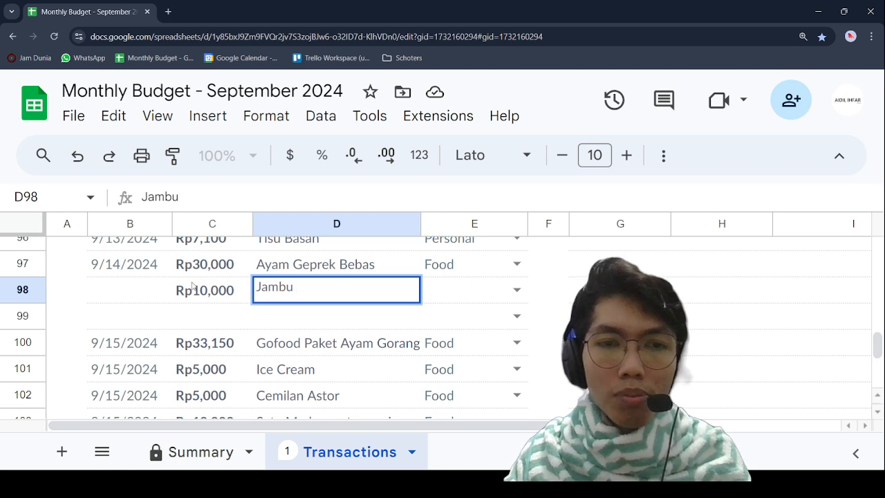
key("BackSpace")
key("BackSpace")
key("BackSpace")
key("BackSpace")
key("BackSpace")
key("BackSpace")
type("Buah ")
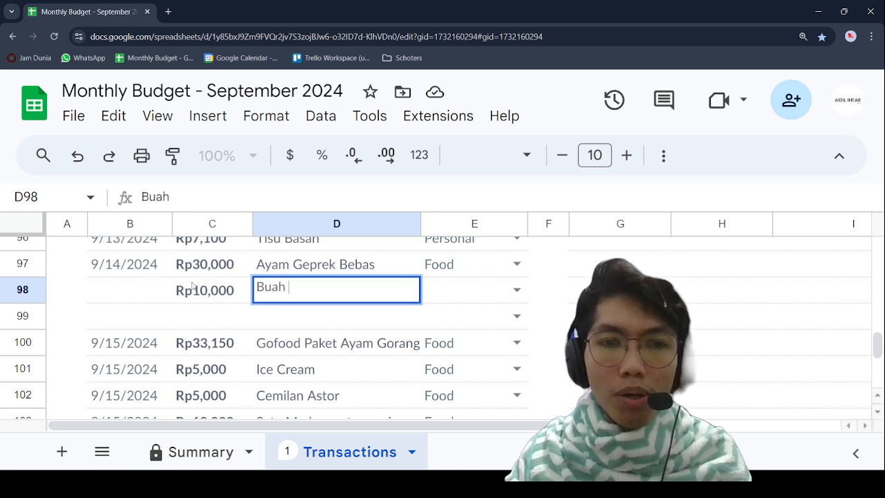
type("Potong -")
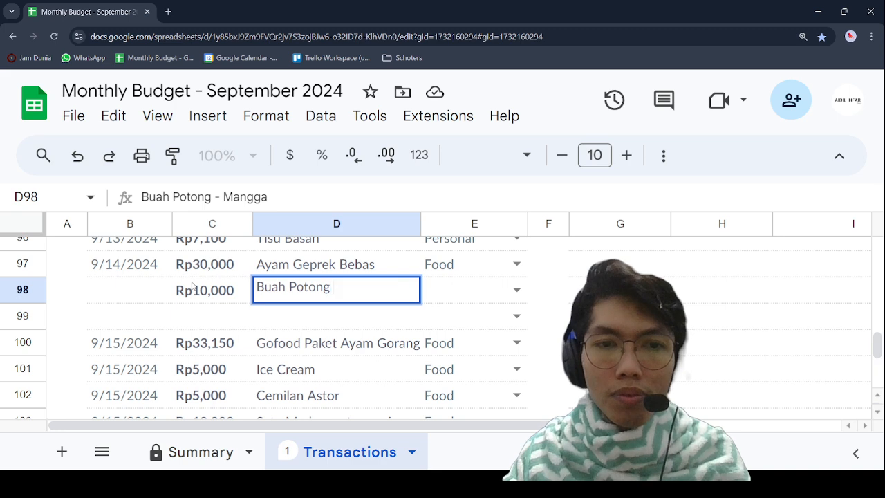
type(" Jamb")
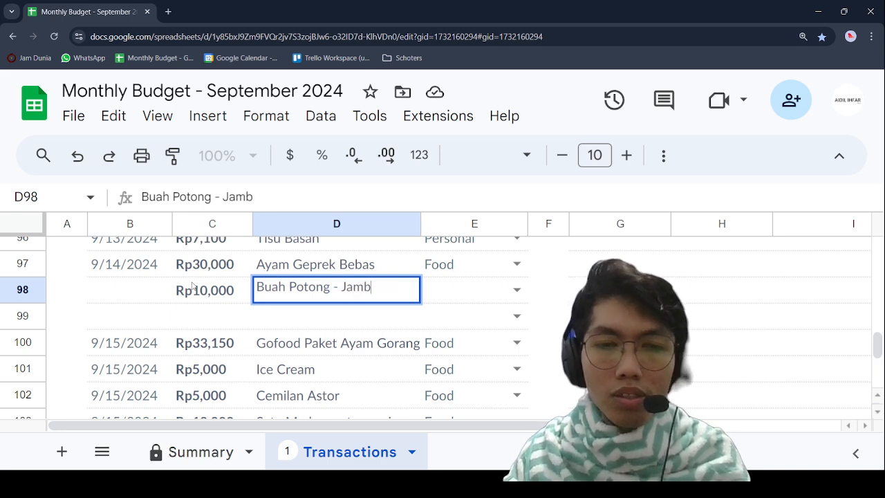
type("u Biji")
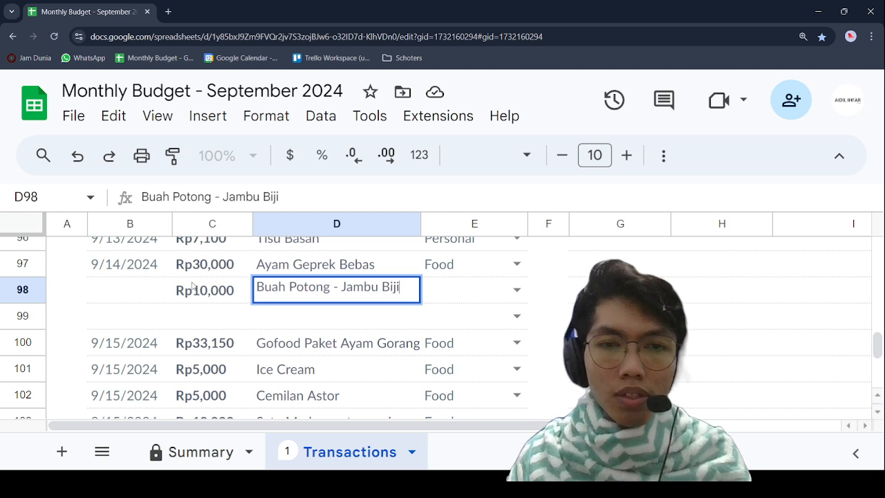
Step: Copy the date 9/14/2024 from B97 into B98 for the Buah Potong expense
left_click(164, 268)
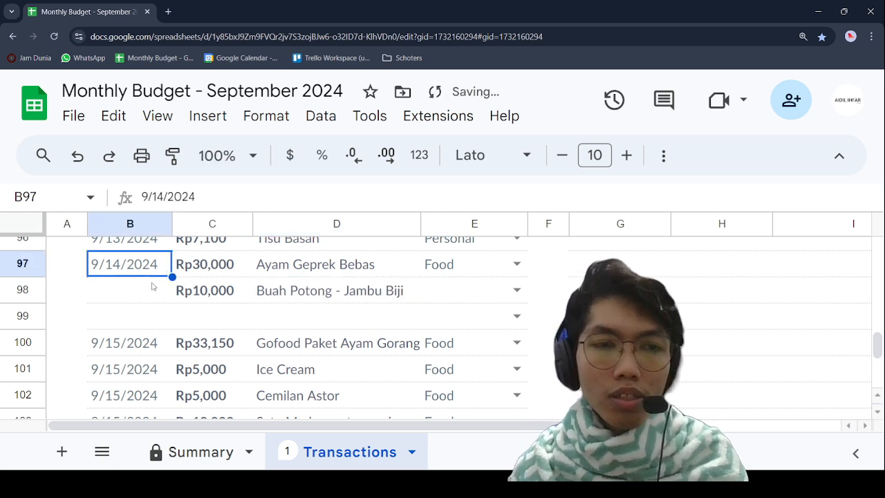
key("ctrl+c")
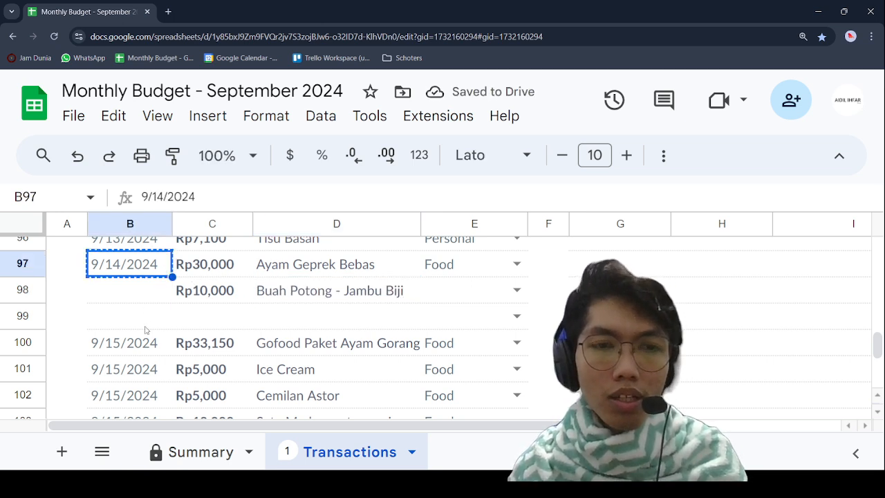
left_click(126, 289)
key("ctrl+v")
scroll(242, 325, "up", 3)
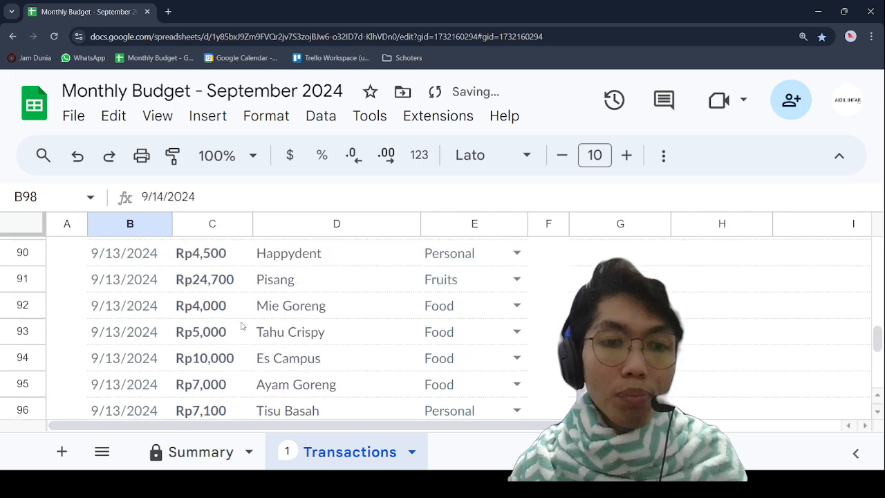
scroll(242, 327, "down", 3)
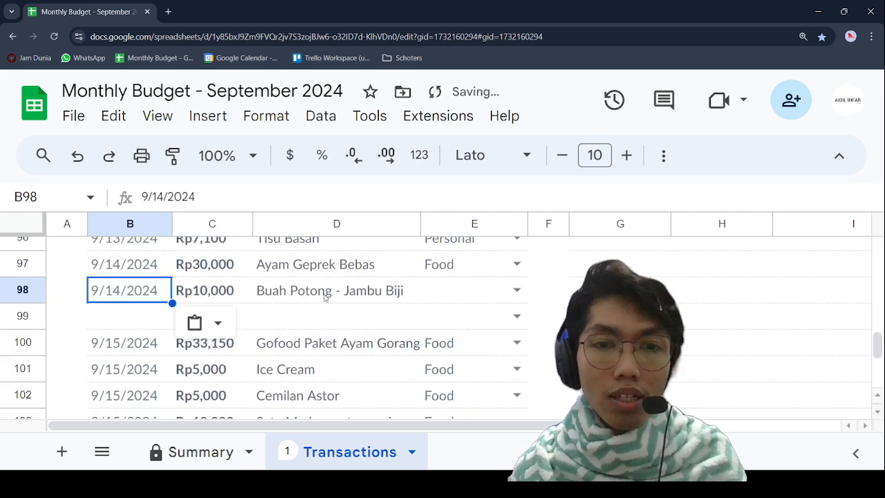
Step: Assign the Fruits category to the Buah Potong expense in row 98
left_click(516, 291)
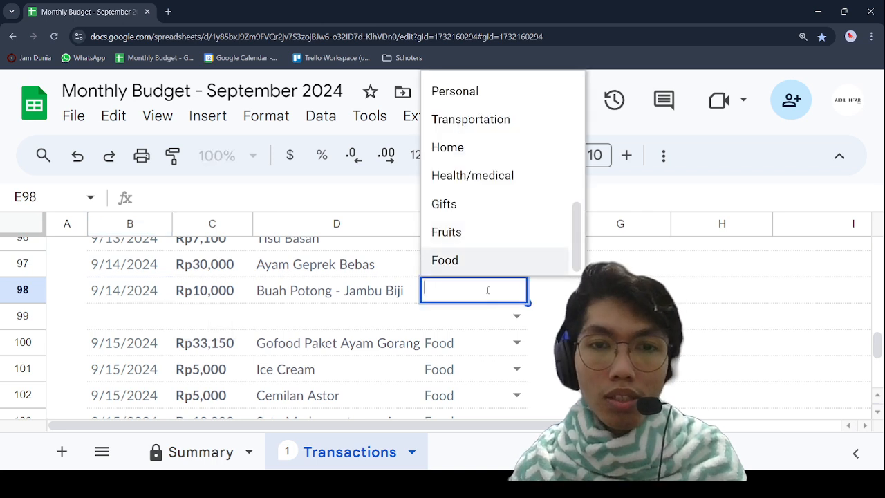
left_click(476, 234)
left_click(344, 316)
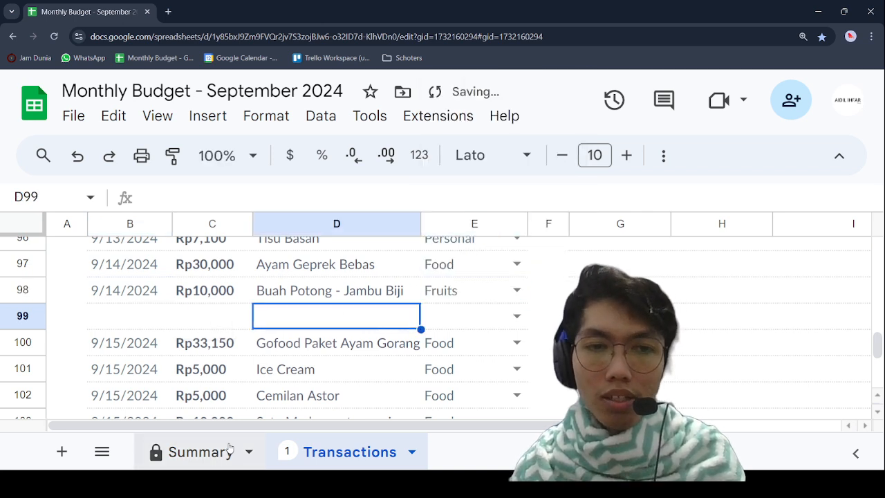
Step: Compare the updated actual amount for Fruits with its planned amount in the Summary sheet's Expenses table
left_click(205, 456)
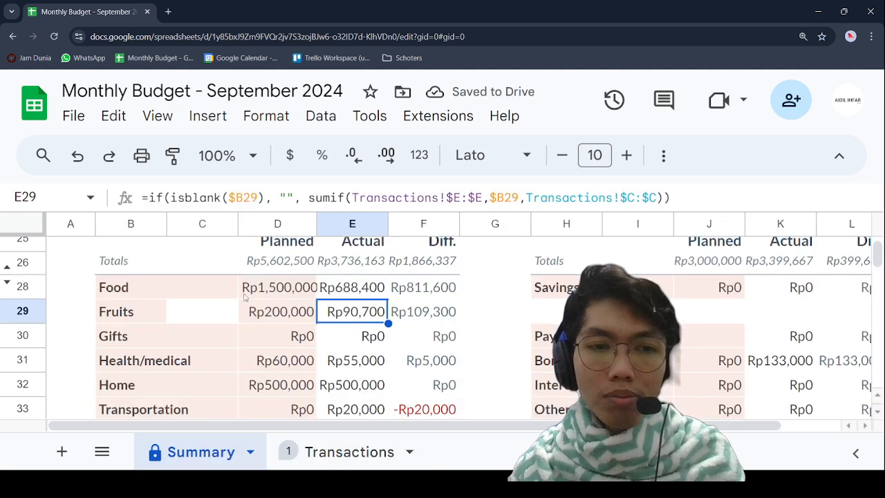
left_click(346, 335)
left_click(350, 318)
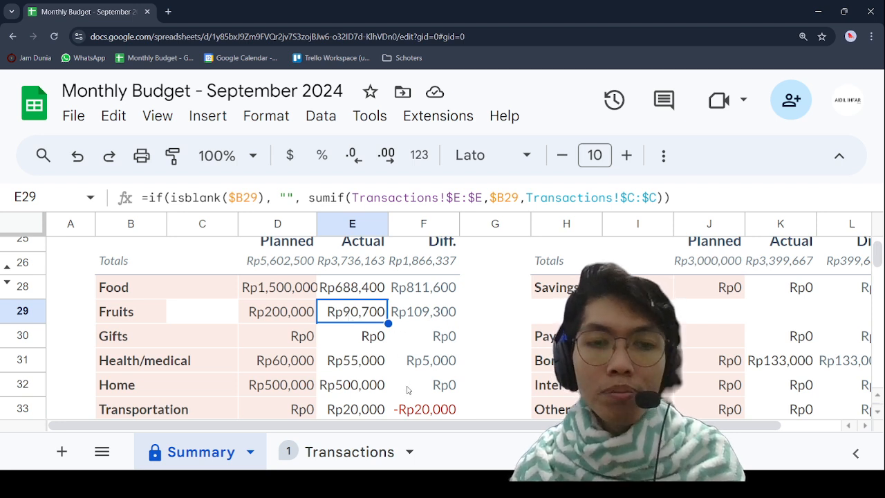
left_click(294, 315)
left_click(363, 313)
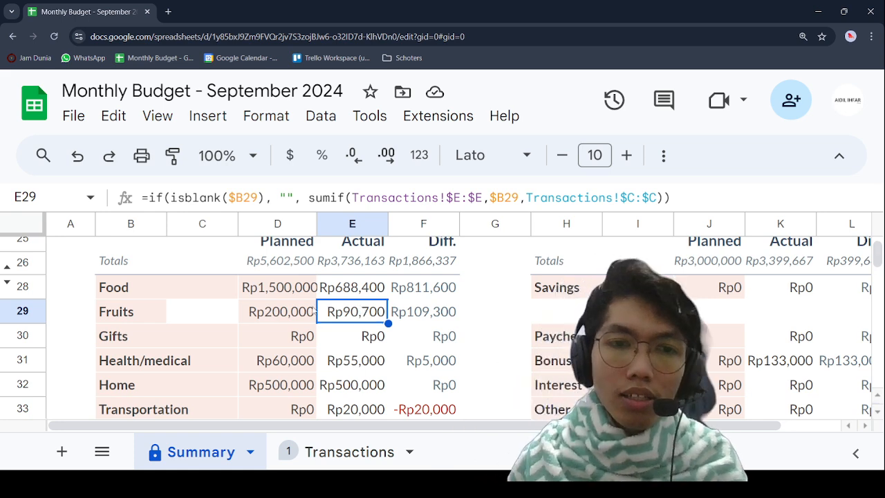
left_click(303, 317)
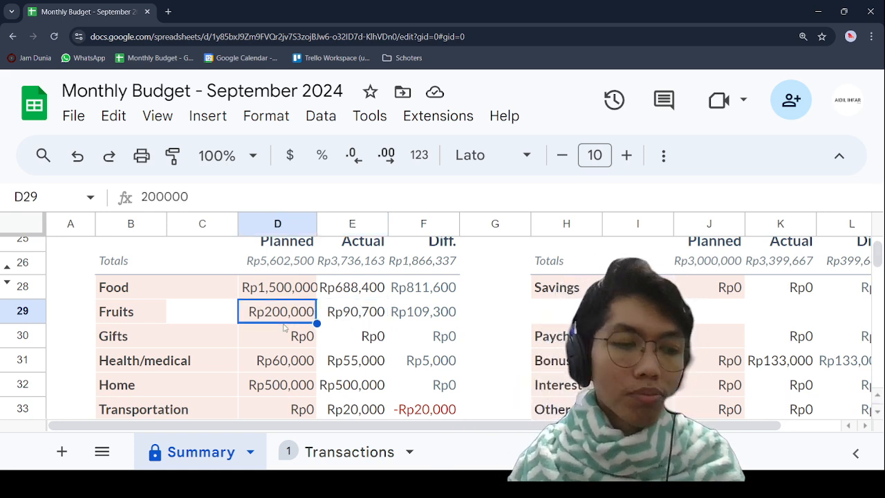
Step: Return to the Transactions sheet and select the empty description cell D99
left_click(394, 453)
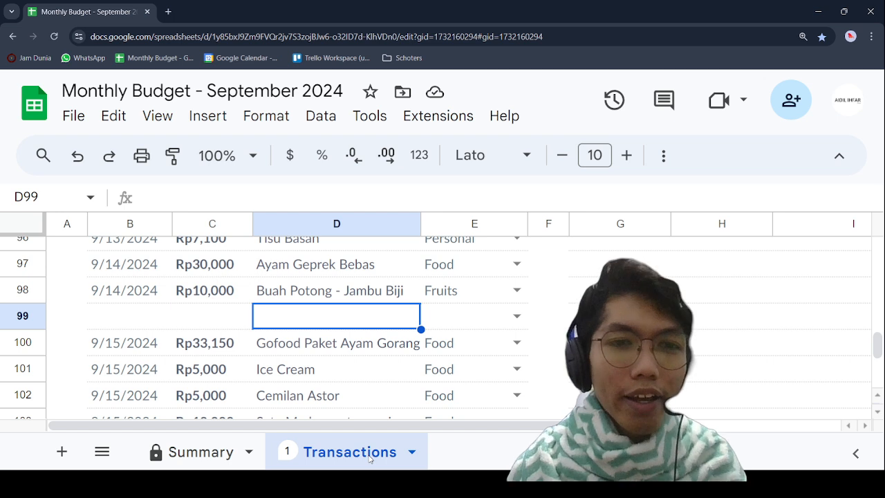
left_click(29, 316)
left_click(274, 321)
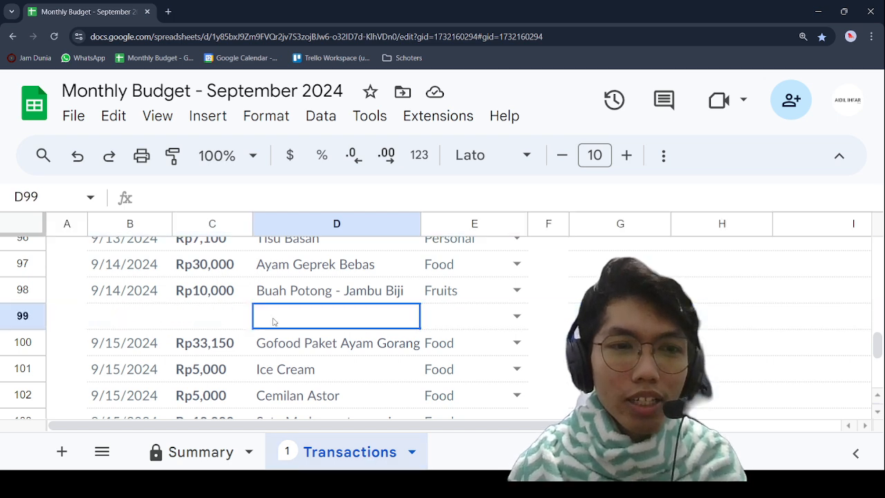
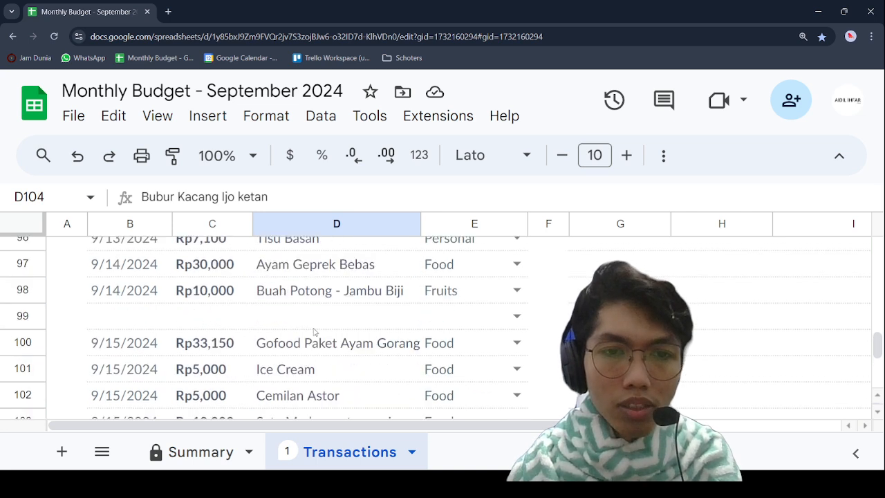
Step: Check the amount and description of the Buah Potong expense in row 98 against the neighbouring entries around empty row 99
left_click(297, 313)
left_click(188, 316)
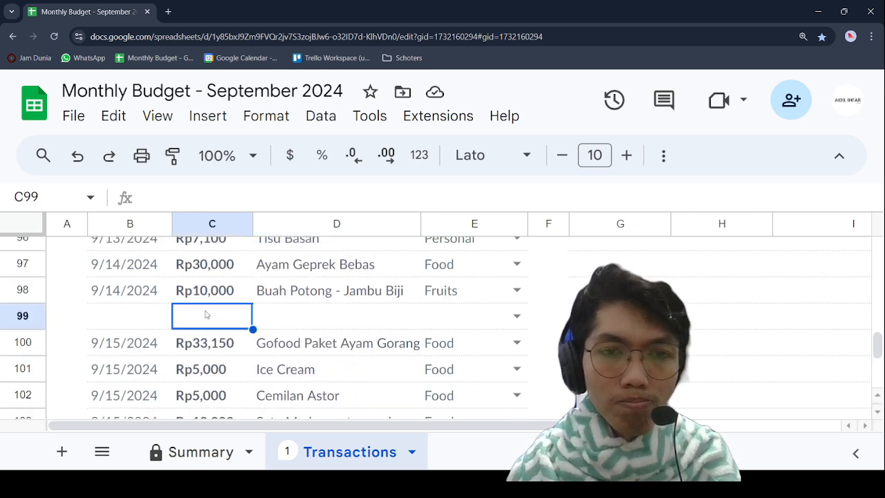
left_click(371, 274)
left_click(368, 292)
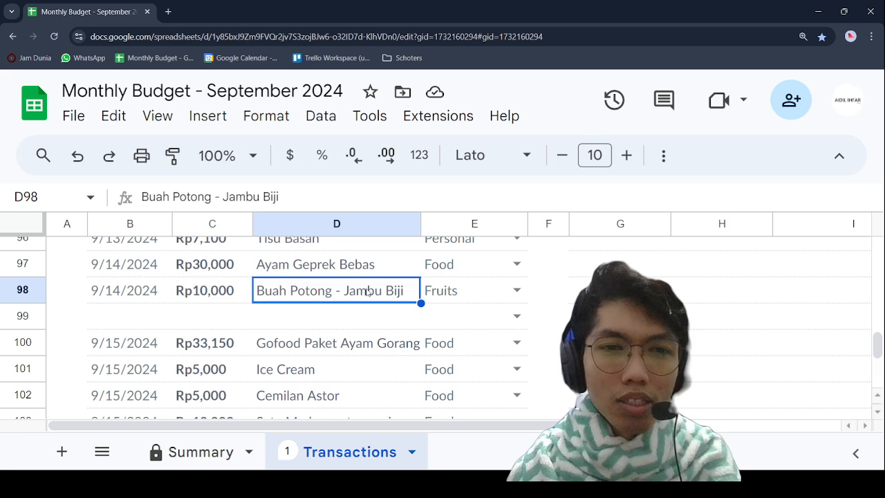
left_click(226, 276)
left_click(224, 288)
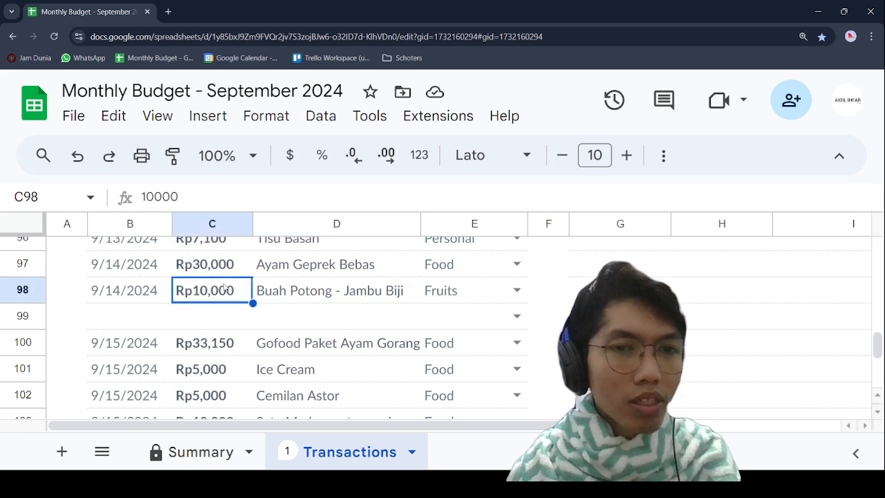
left_click(221, 317)
scroll(220, 320, "up", 3)
scroll(220, 320, "up", 1)
scroll(218, 318, "down", 3)
scroll(233, 270, "up", 1)
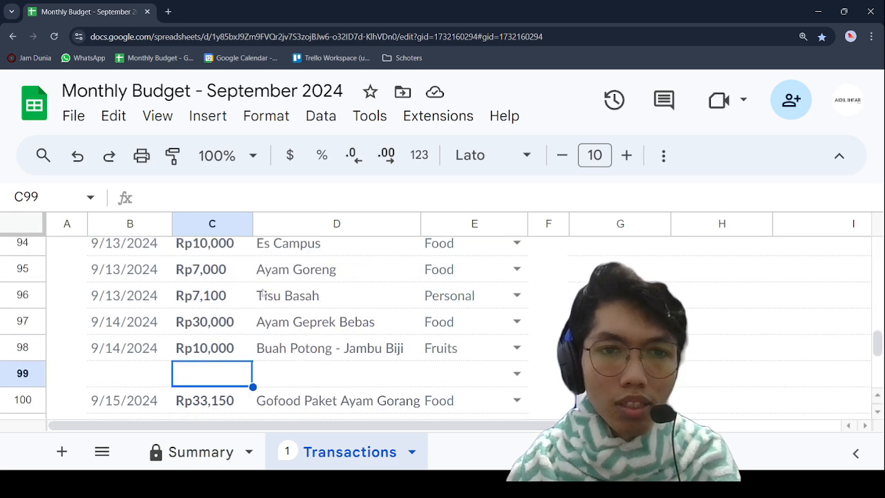
scroll(263, 293, "up", 1)
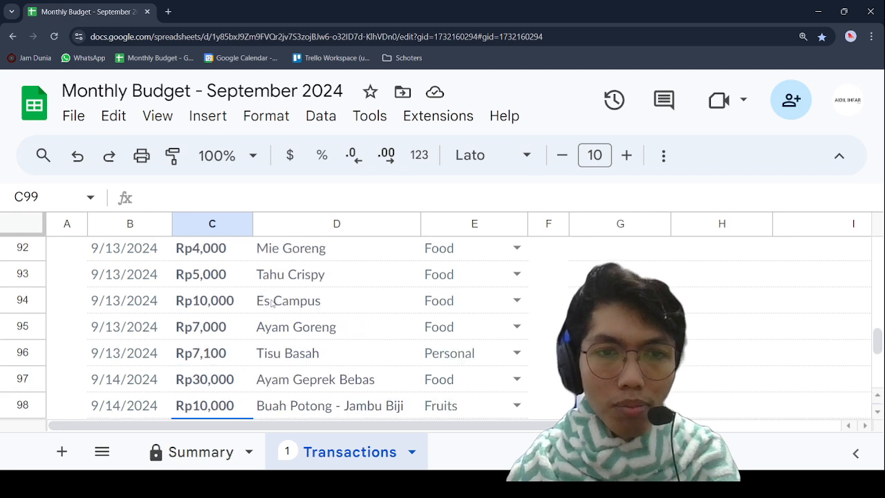
Step: Review the recorded 9/13/2024 expenses in the Transactions sheet, from Pangkas through Es Campus and Pisang
left_click(272, 305)
scroll(273, 277, "down", 3)
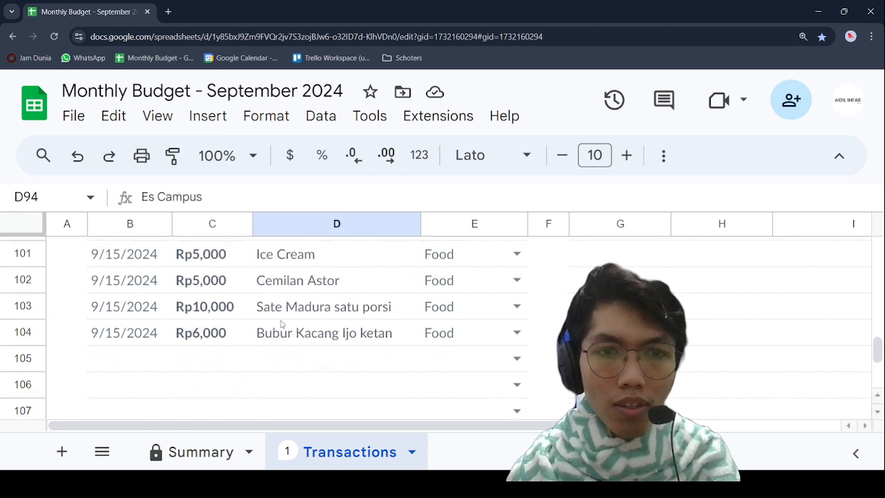
scroll(281, 318, "up", 3)
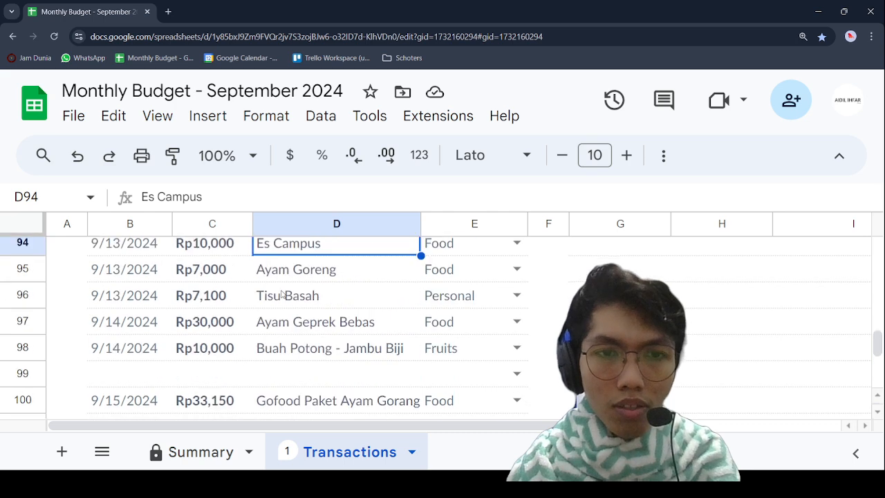
scroll(280, 289, "up", 2)
scroll(281, 291, "up", 2)
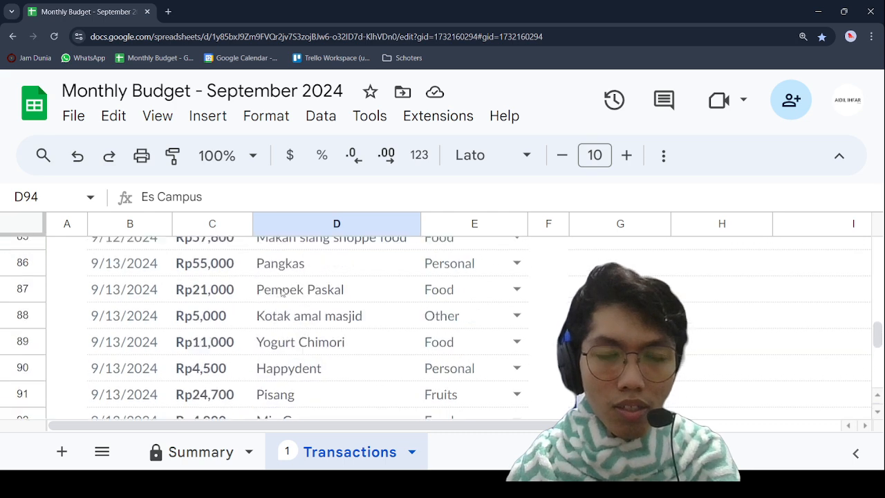
scroll(282, 292, "down", 3)
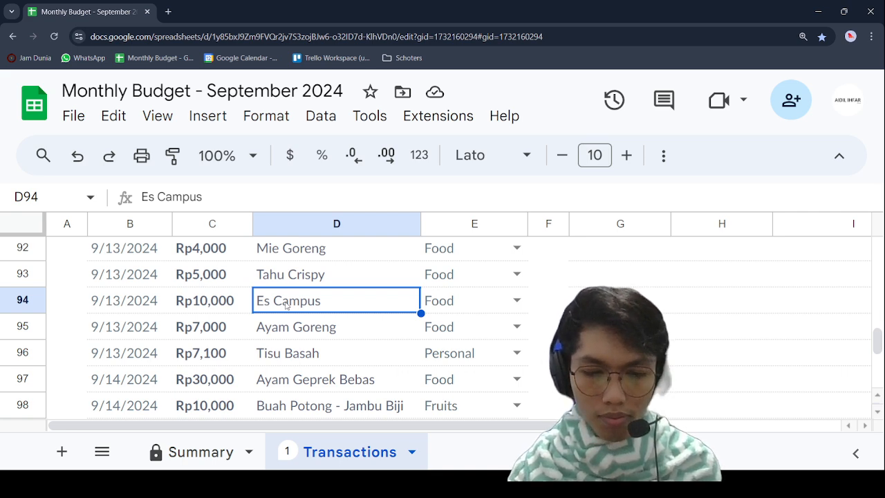
scroll(287, 304, "down", 3)
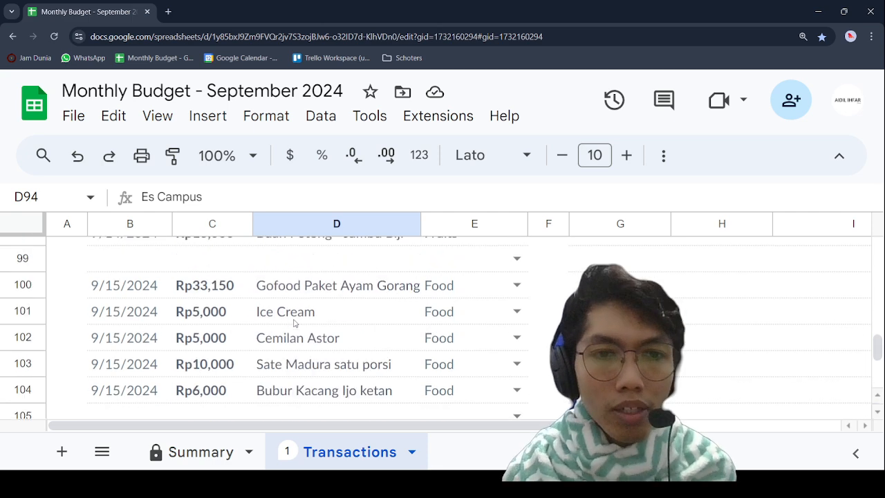
scroll(298, 328, "up", 1)
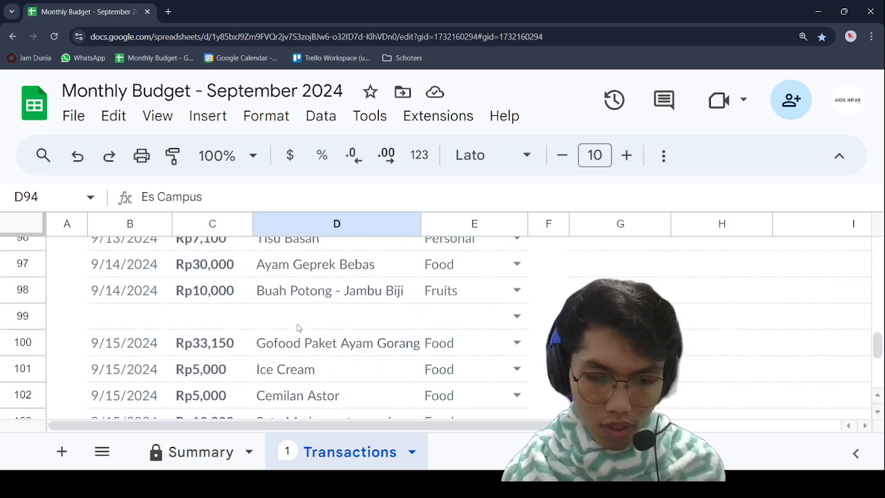
scroll(298, 327, "up", 1)
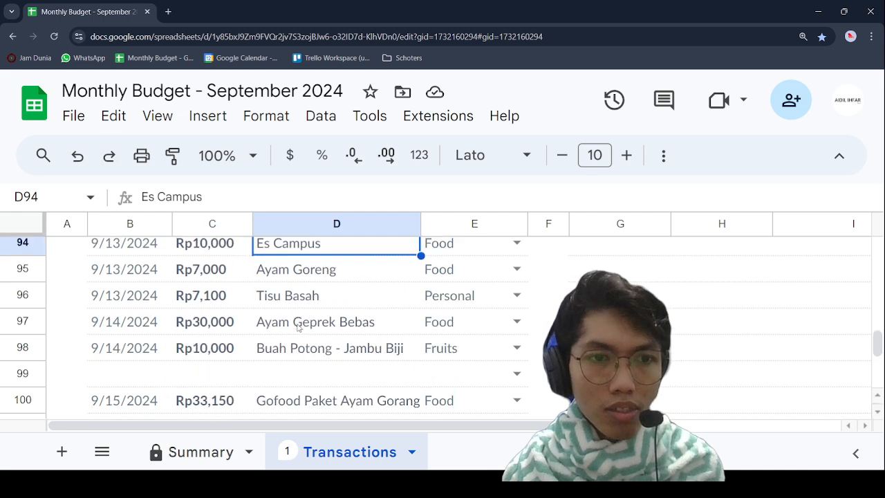
scroll(298, 326, "up", 1)
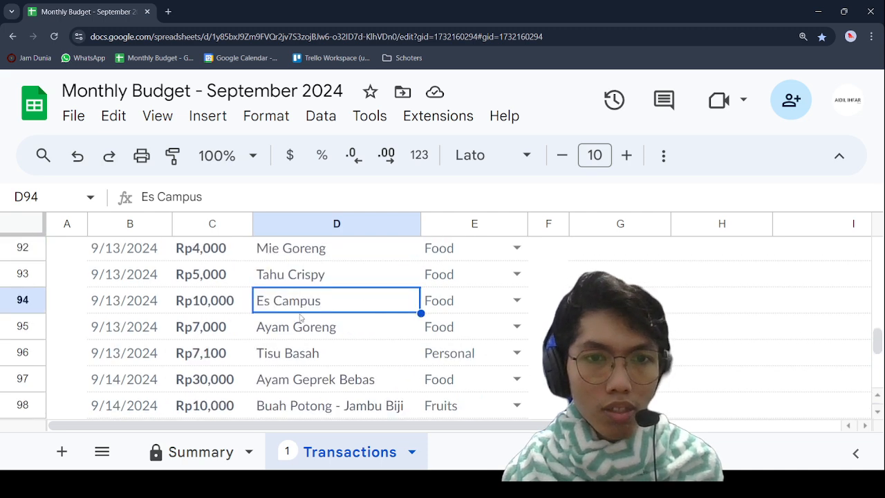
left_click(154, 333)
scroll(154, 332, "up", 2)
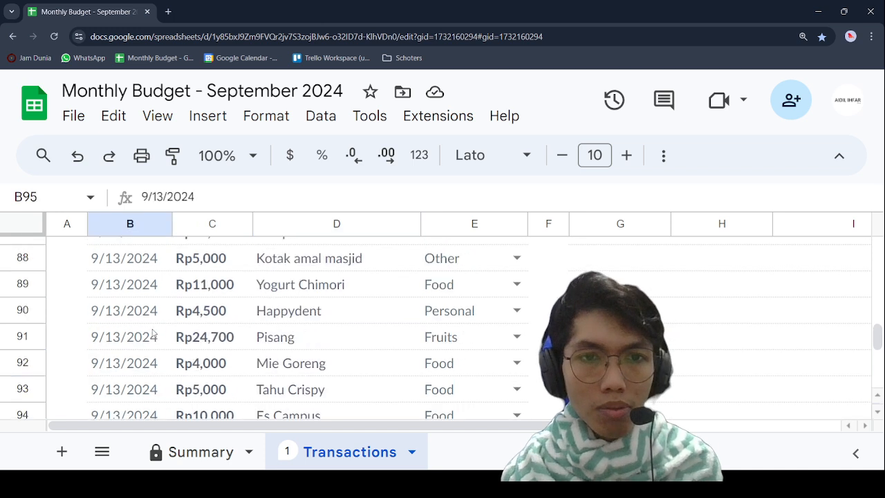
left_click(279, 334)
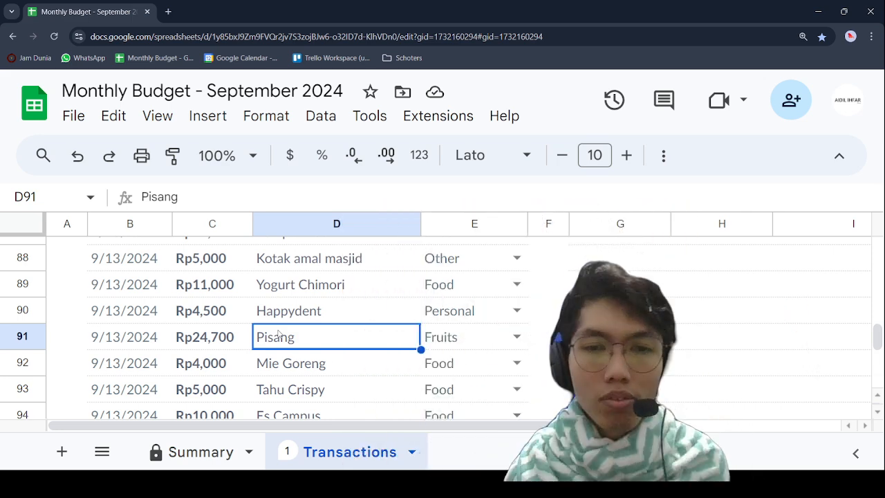
Step: Review the recorded expenses from Es Campus down to the 9/15/2024 entries, including the Gofood description in D100
scroll(271, 347, "down", 1)
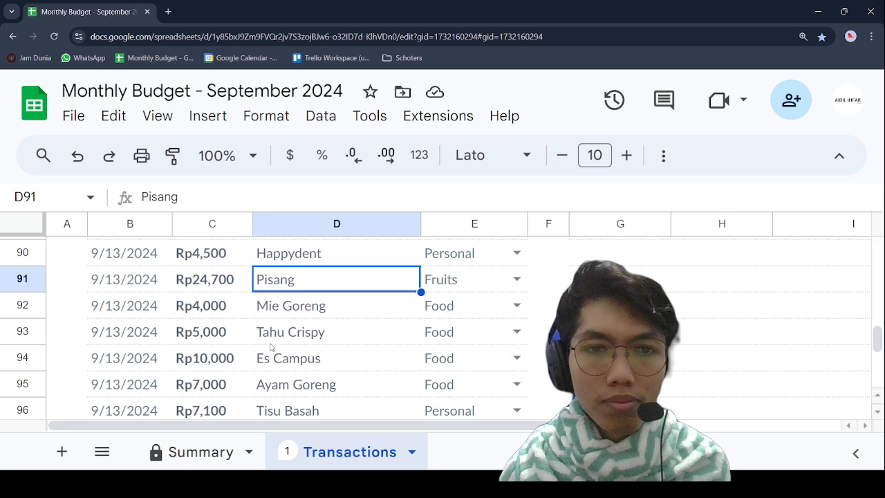
left_click(271, 344)
left_click(302, 365)
scroll(299, 371, "down", 2)
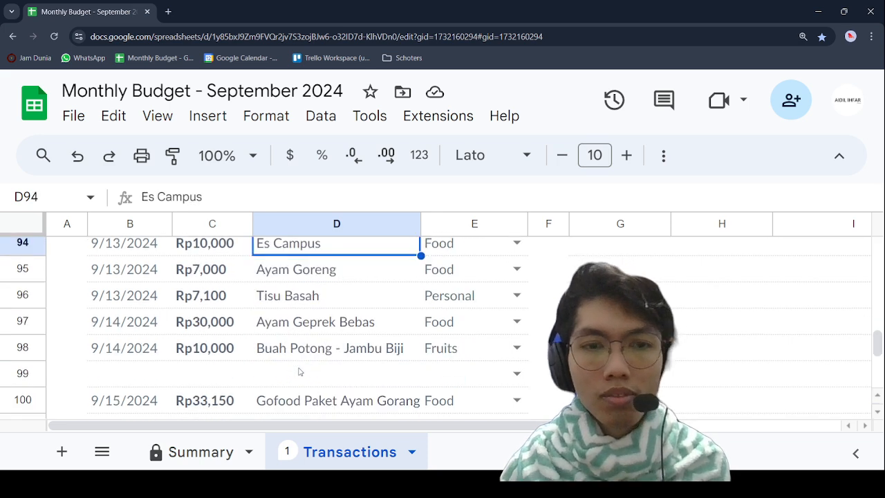
scroll(300, 371, "down", 1)
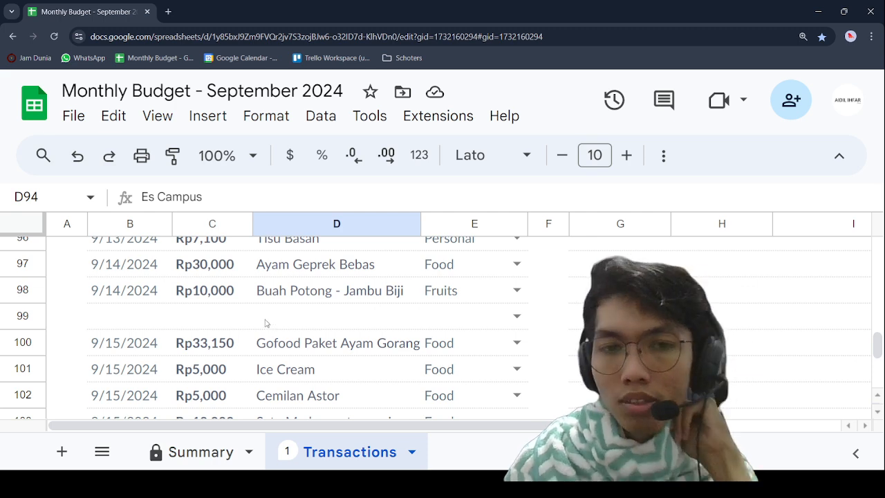
scroll(236, 366, "down", 4)
scroll(236, 366, "up", 3)
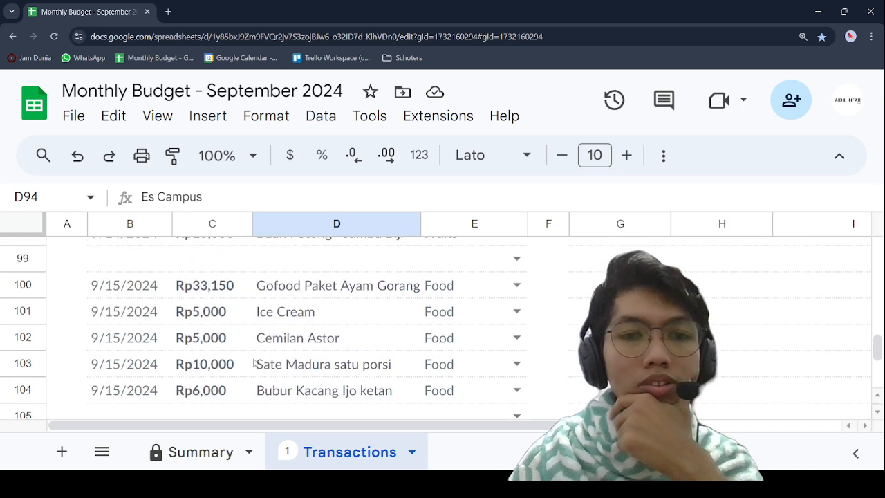
left_click(315, 389)
left_click(262, 338)
left_click(297, 296)
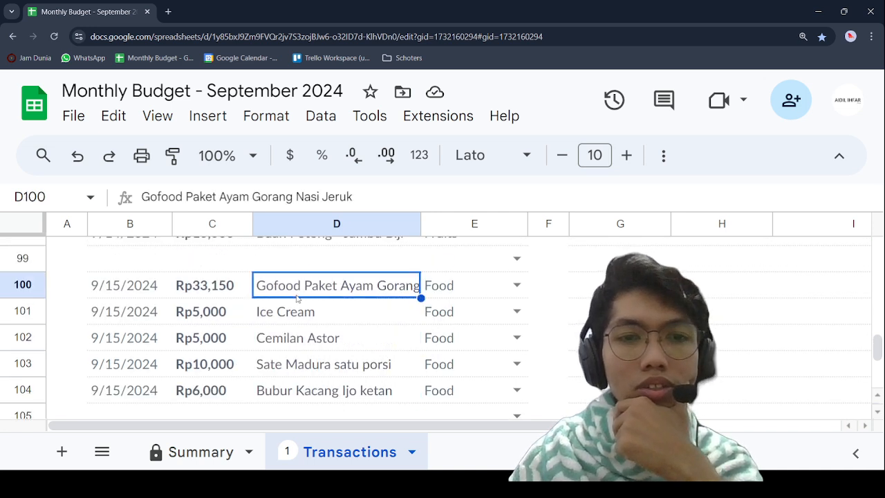
Step: Delete the empty row 99 between the 9/14/2024 and 9/15/2024 expenses
scroll(297, 296, "up", 1)
left_click(18, 312)
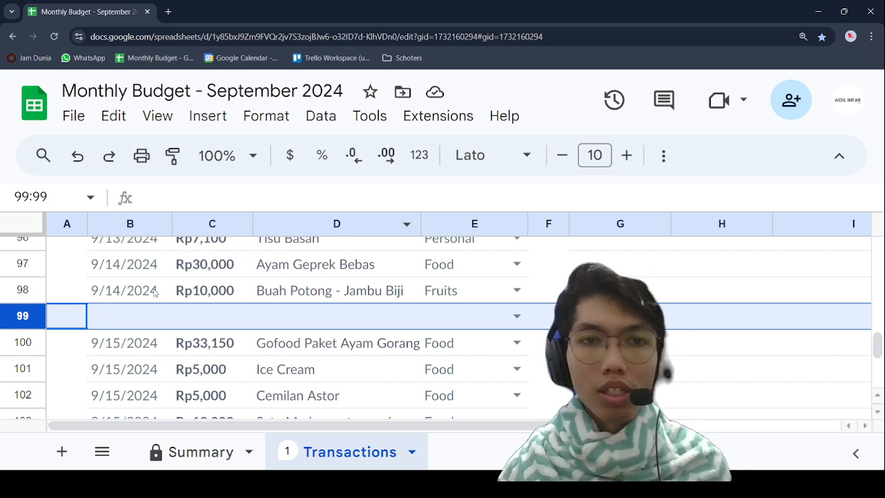
right_click(11, 320)
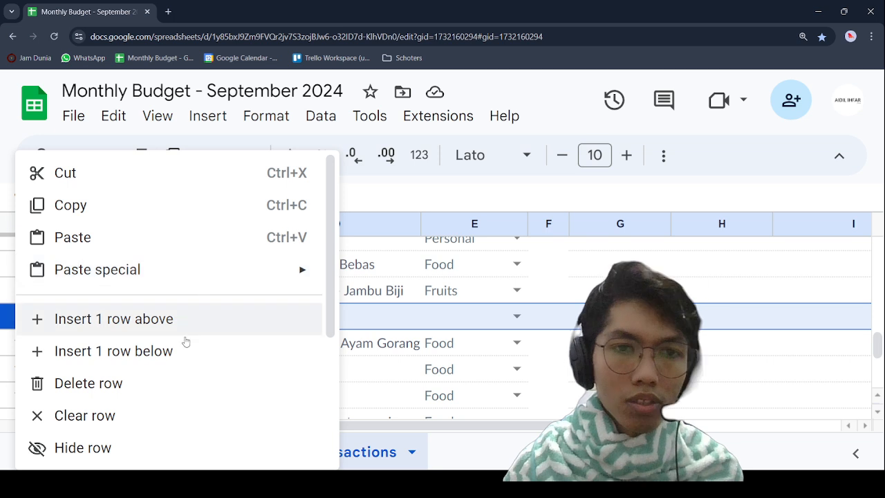
left_click(166, 382)
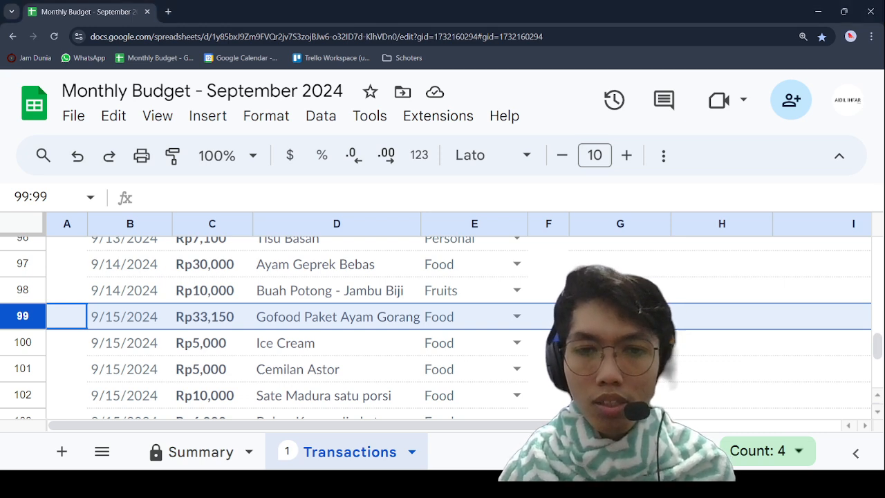
Step: Check the end balance in cell E17 of the Summary sheet
left_click(228, 452)
scroll(266, 345, "up", 7)
scroll(264, 342, "down", 4)
left_click(357, 292)
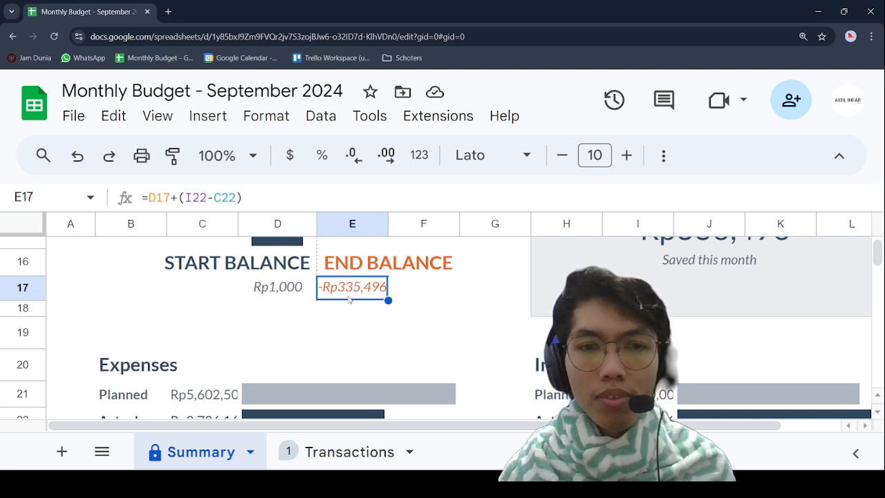
Step: Return to the Transactions sheet and copy the date 9/15/2024 from B103 into B104 and B105
left_click(322, 450)
scroll(268, 362, "down", 3)
scroll(268, 362, "up", 2)
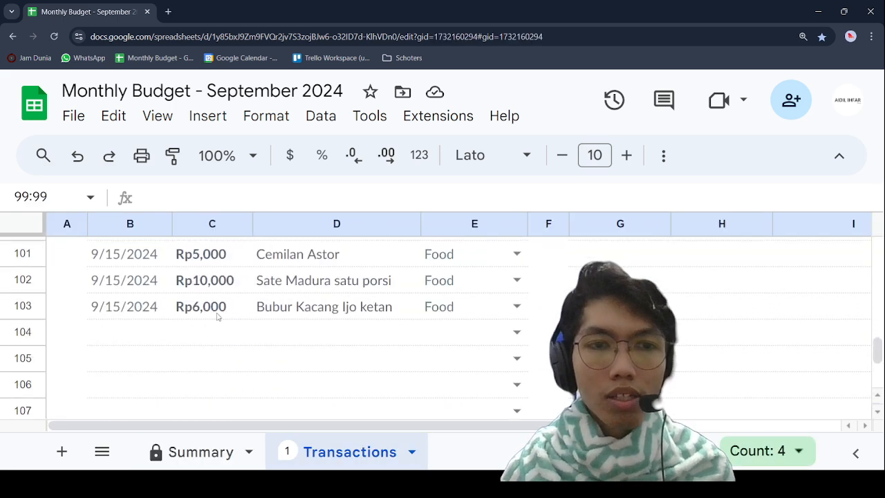
left_click(136, 315)
key("ctrl+c")
left_click(144, 334)
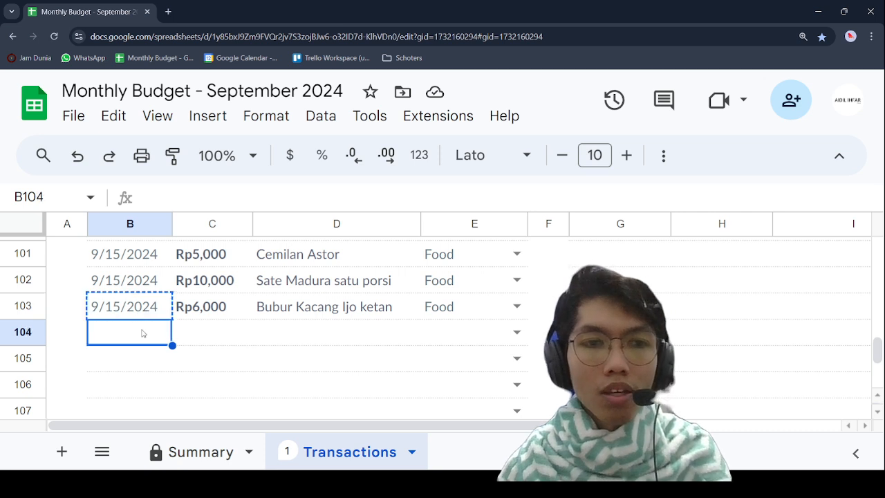
key("Down")
left_click(152, 339)
key("Down")
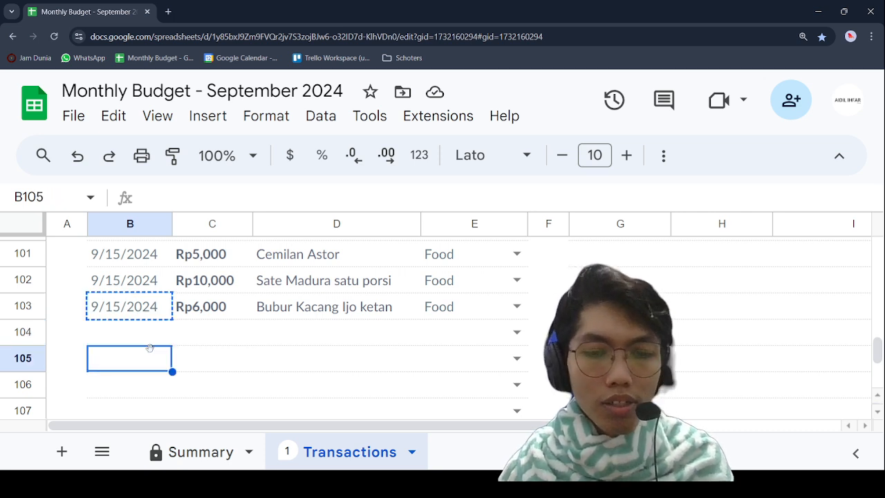
key("ctrl+v")
left_click(154, 339)
key("ctrl+v")
Step: Enter the expense description "Tas Perlengkapan Mandi" in D104
left_click(215, 331)
left_click(223, 307)
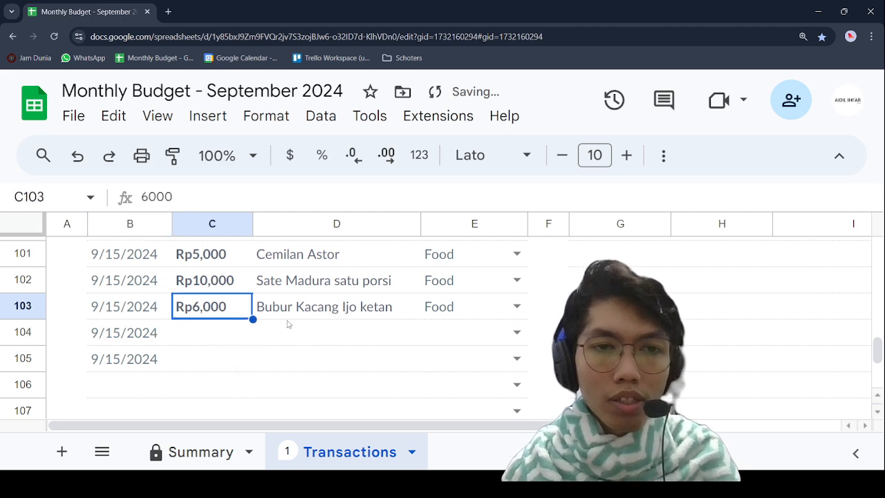
key("Right")
left_click(338, 333)
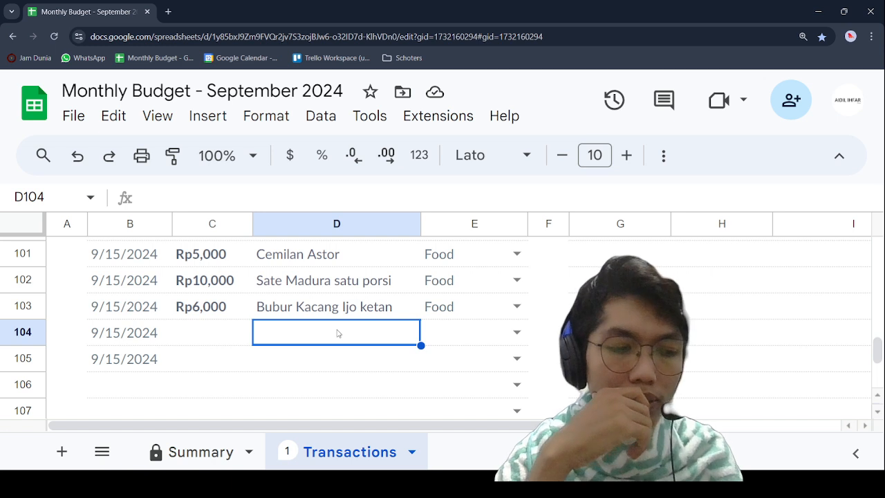
type("Tenpat")
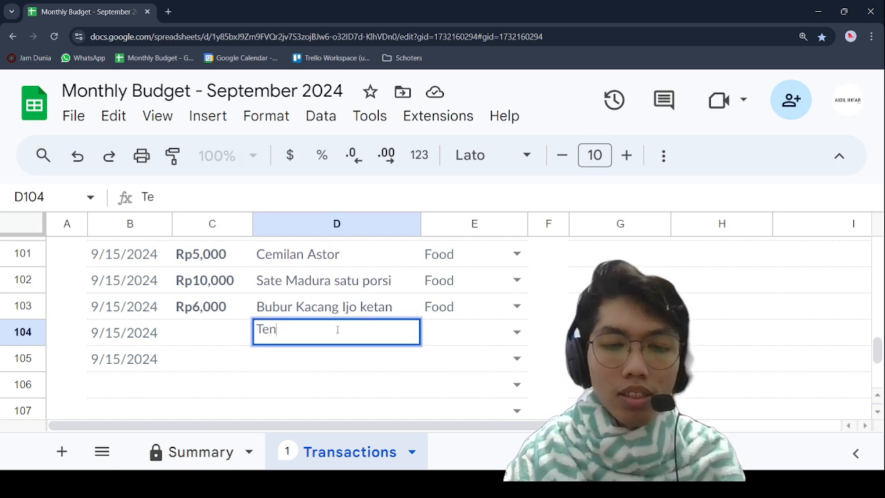
key("BackSpace")
key("BackSpace")
key("BackSpace")
key("BackSpace")
key("BackSpace")
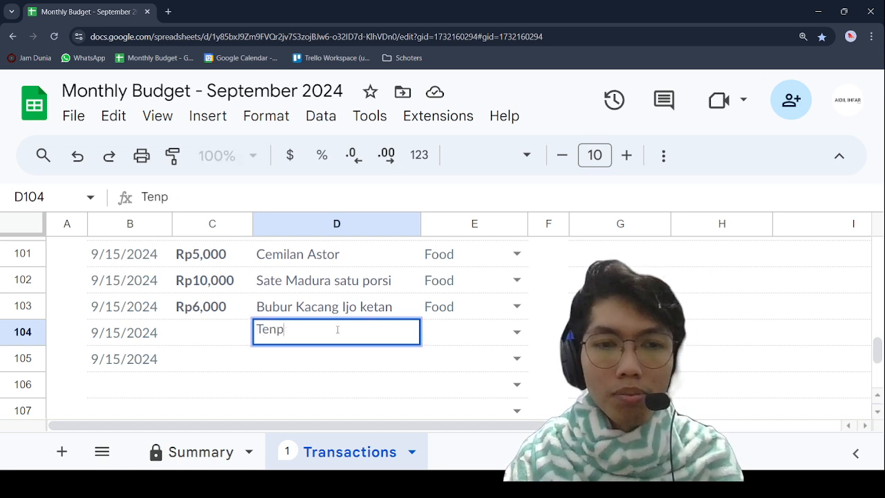
type("as")
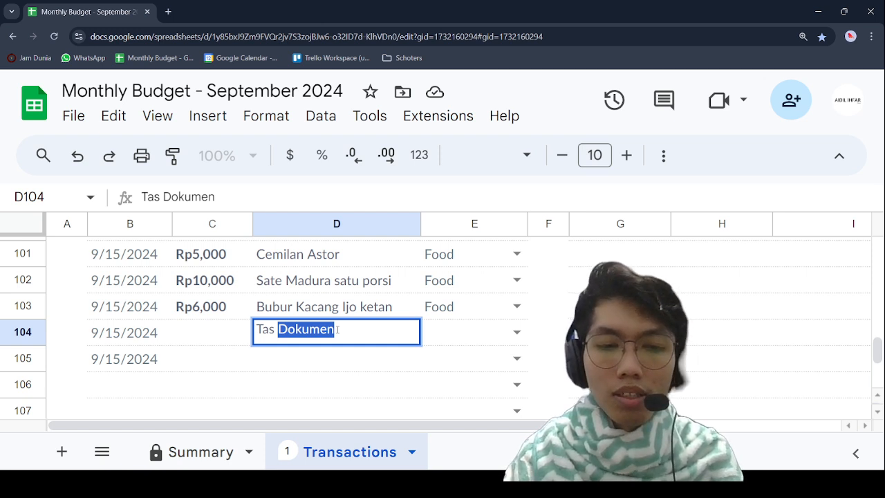
type("Per")
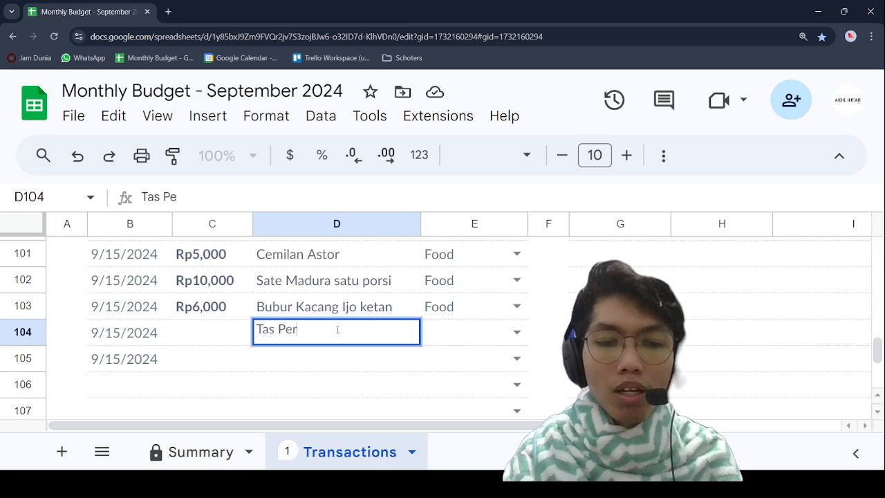
type("lengkapan Mandi")
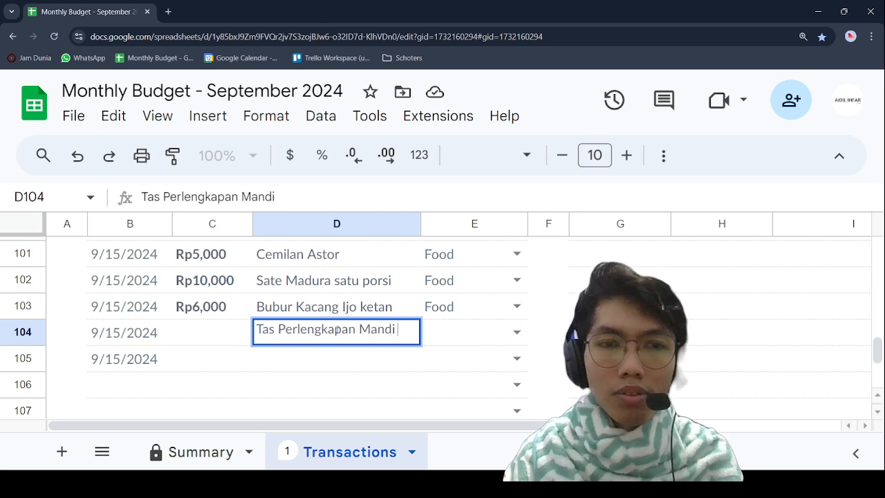
left_click(209, 333)
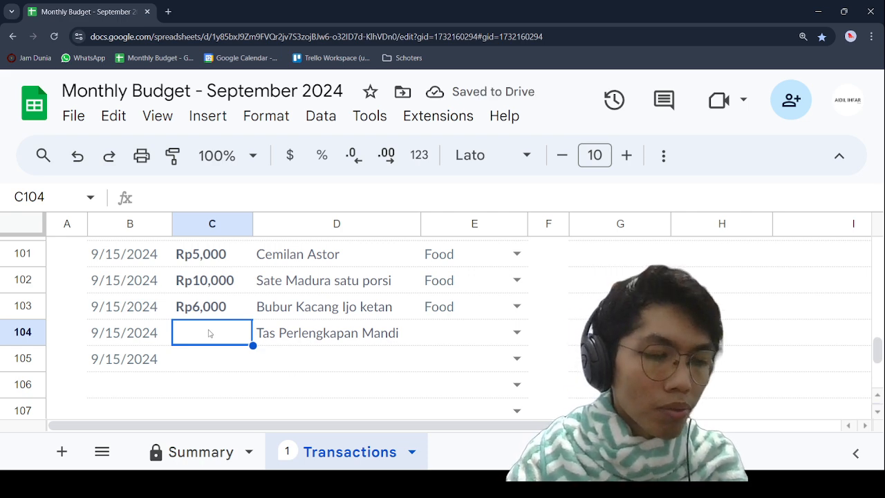
Step: Enter the amount 19000 in C104 for the toiletry bag expense
type("2")
type("0")
key("BackSpace")
key("BackSpace")
type("19000")
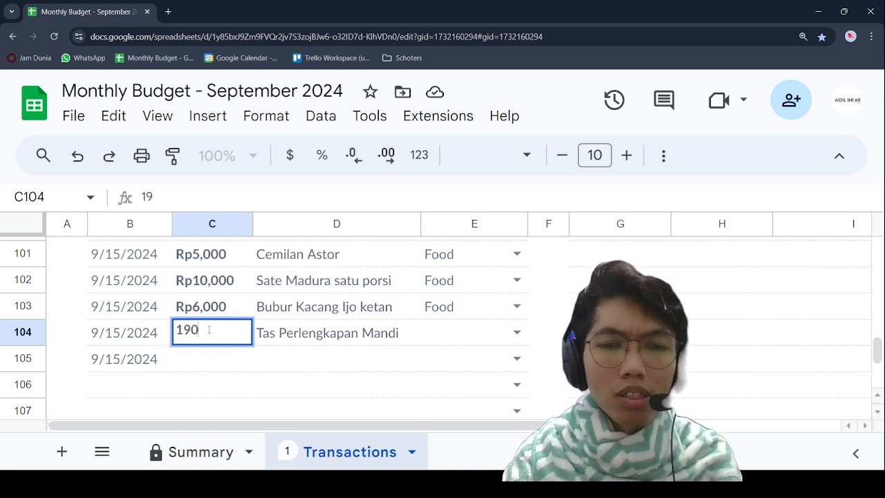
key("Return")
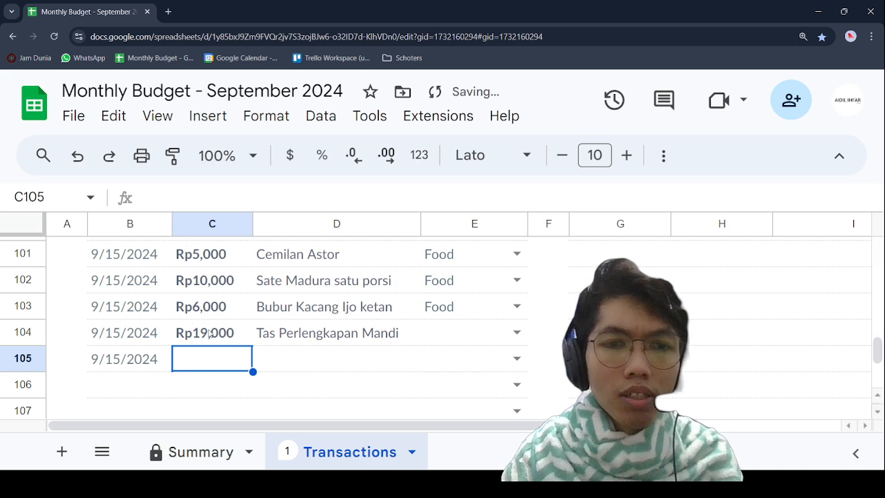
Step: Enter the expense description "Storage Carger" in D105
key("Tab")
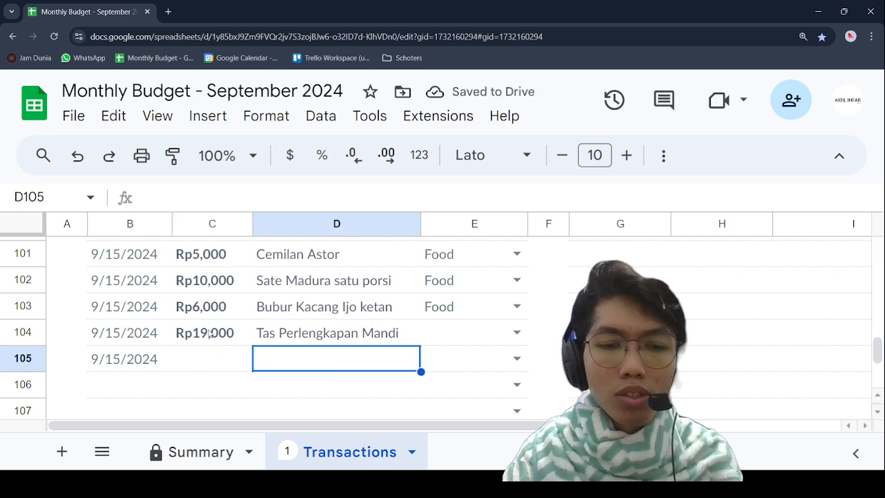
type("Storage ")
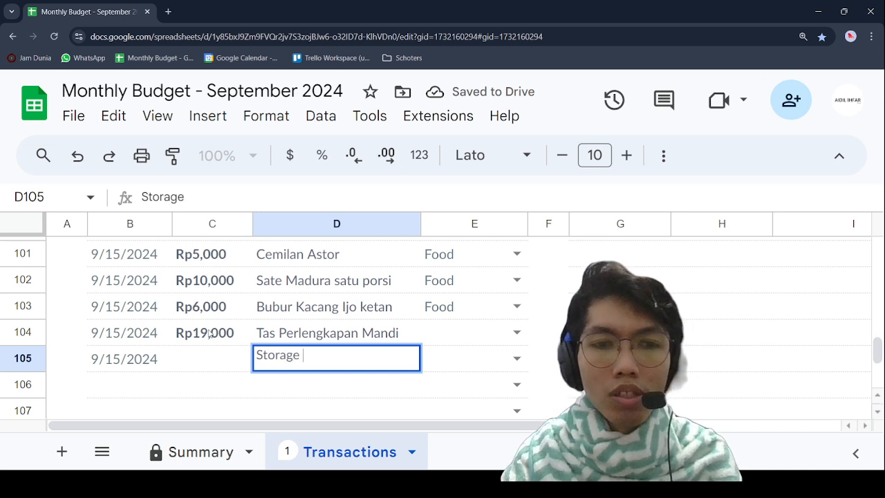
type("Car")
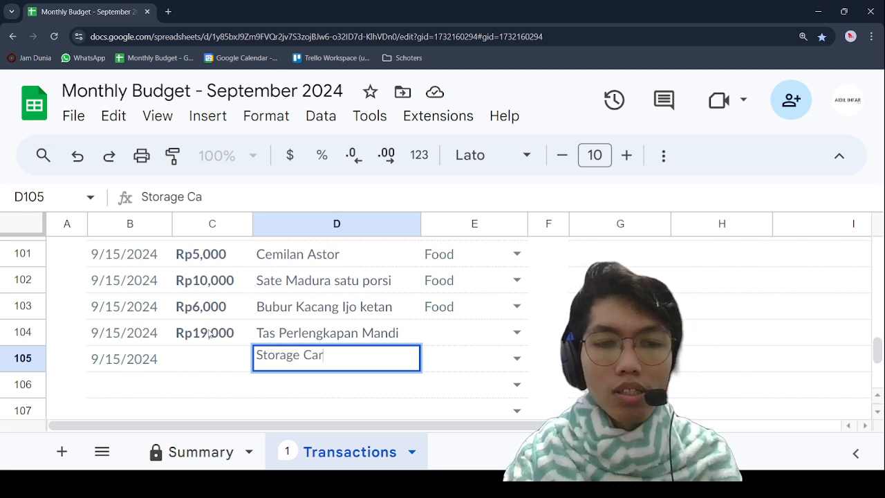
type("ger Lab")
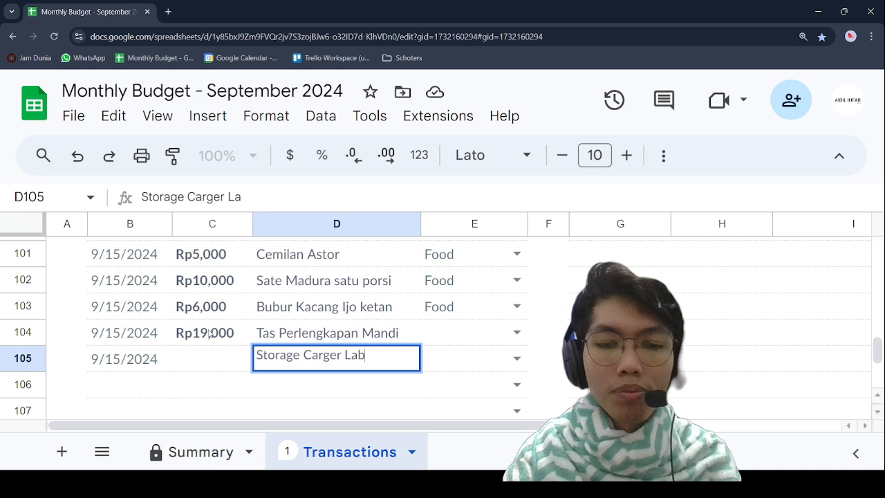
type("to")
key("BackSpace")
key("BackSpace")
key("BackSpace")
key("BackSpace")
key("BackSpace")
key("Return")
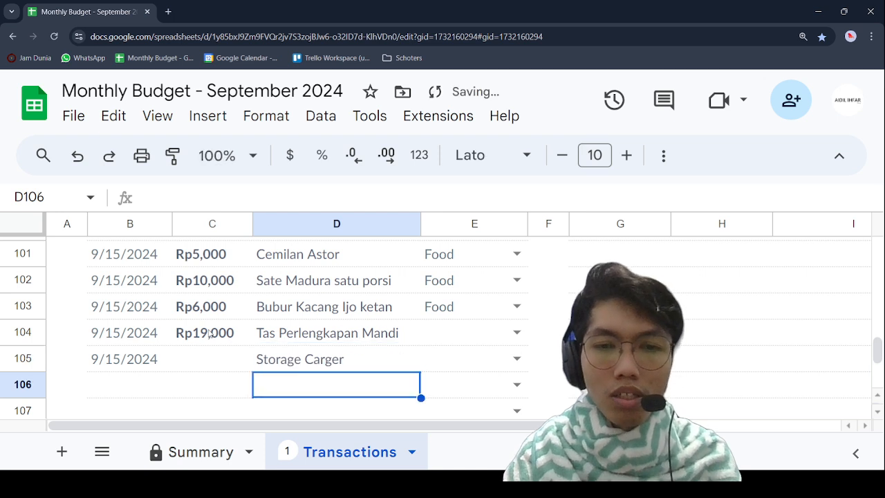
Step: Enter the amount 20000 in C105 for the Storage Carger expense
key("Left")
type("\\")
key("BackSpace")
key("Return")
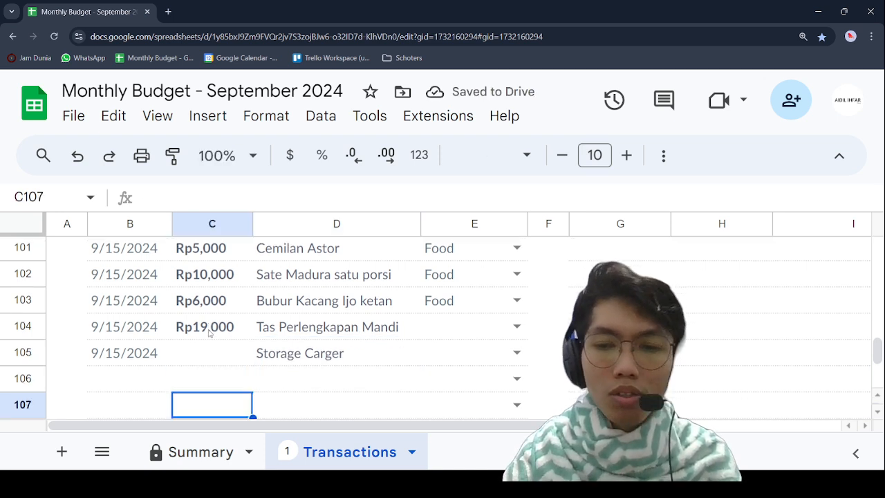
key("Up")
key("Up")
type("20000")
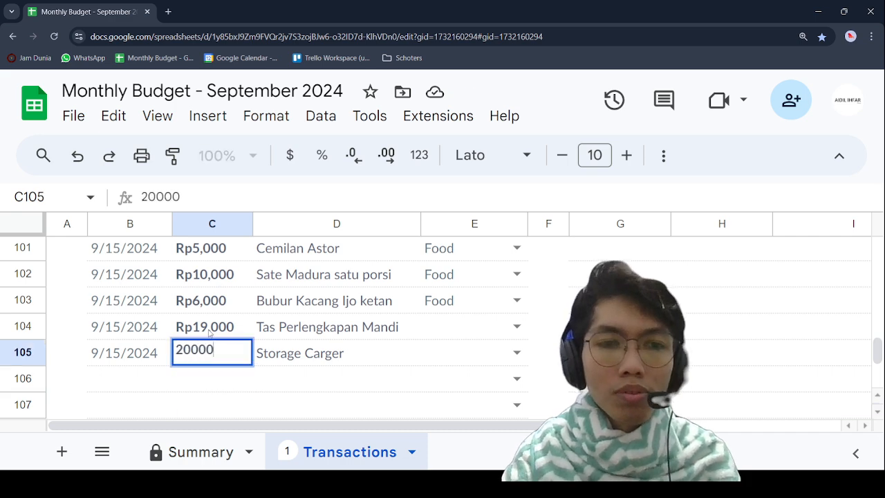
key("Return")
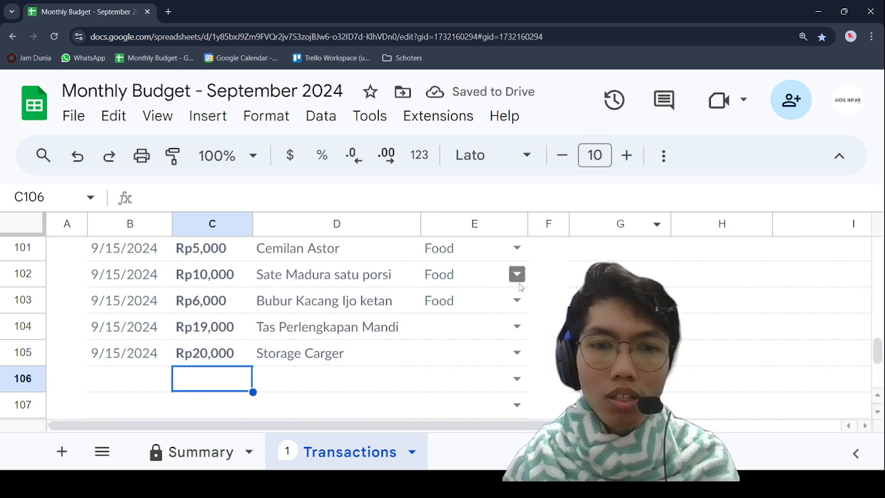
Step: Set the category of the Tas Perlengkapan Mandi and Storage Carger expenses in E104 and E105 to Utilities
left_click(516, 326)
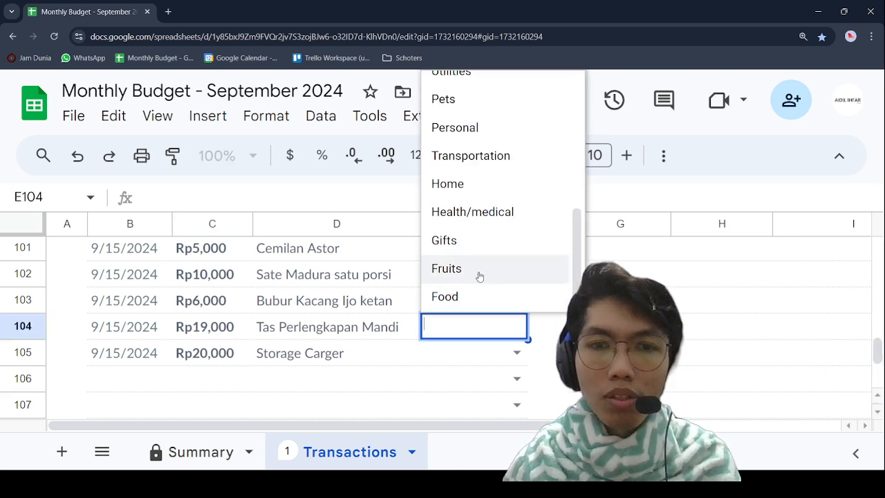
scroll(487, 156, "up", 5)
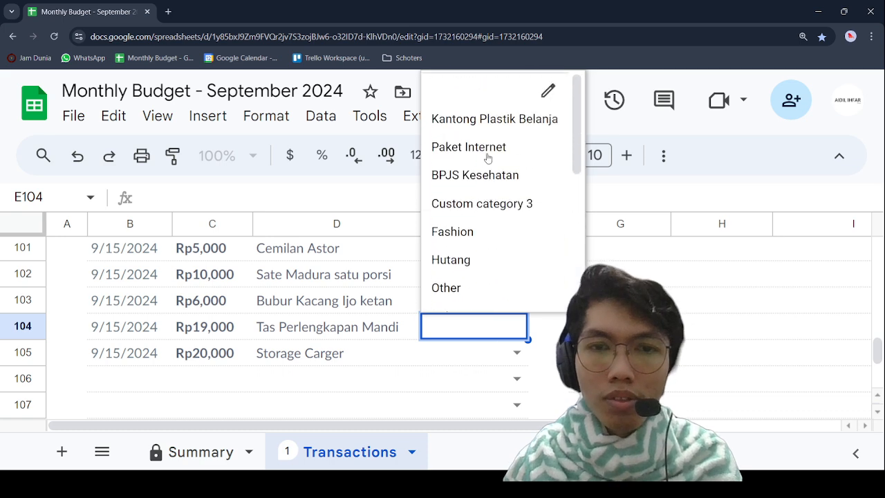
scroll(486, 157, "down", 3)
left_click(486, 148)
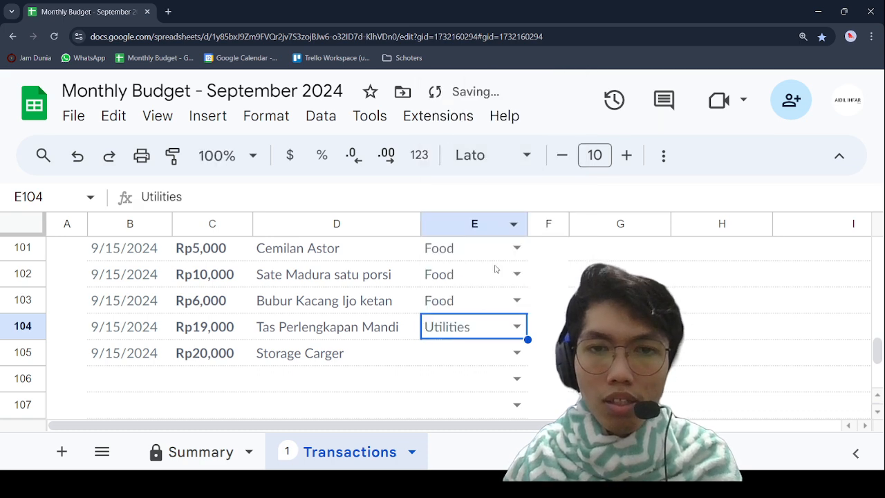
left_click(517, 355)
scroll(500, 203, "up", 5)
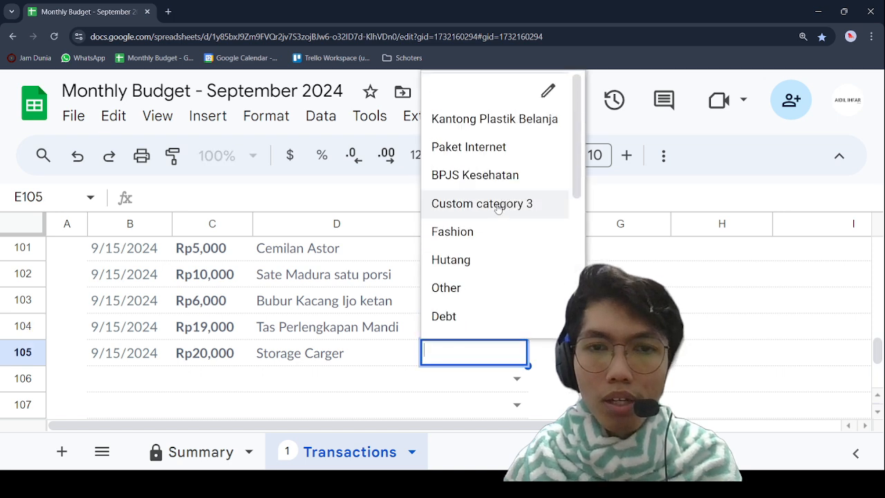
scroll(491, 225, "down", 2)
scroll(491, 227, "down", 2)
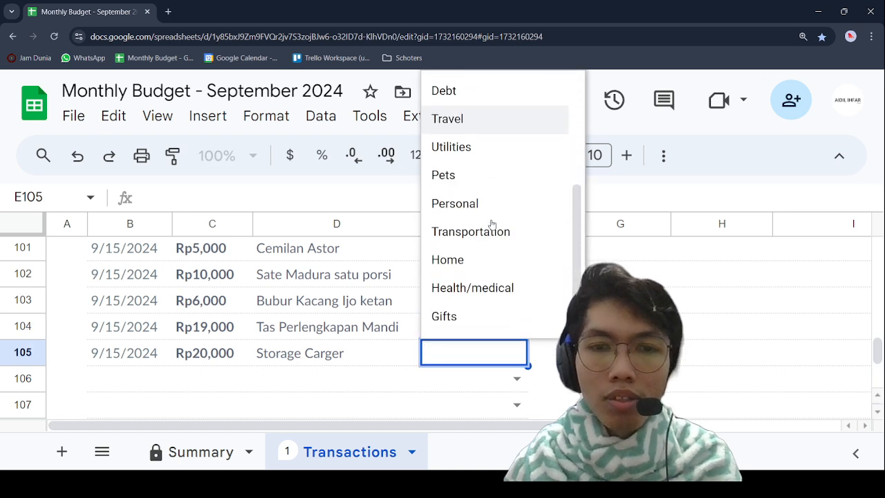
left_click(488, 149)
left_click(620, 353)
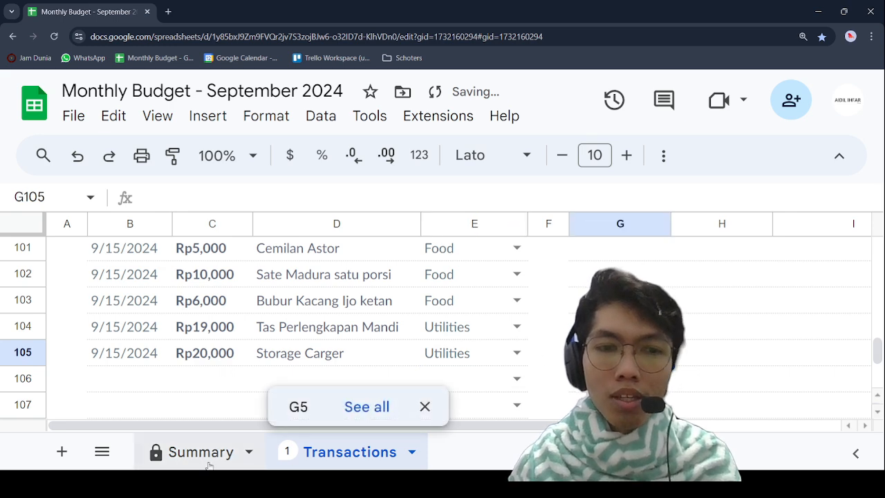
Step: Check the end balance in E16:E17 of the Summary sheet against the recorded transactions
left_click(201, 452)
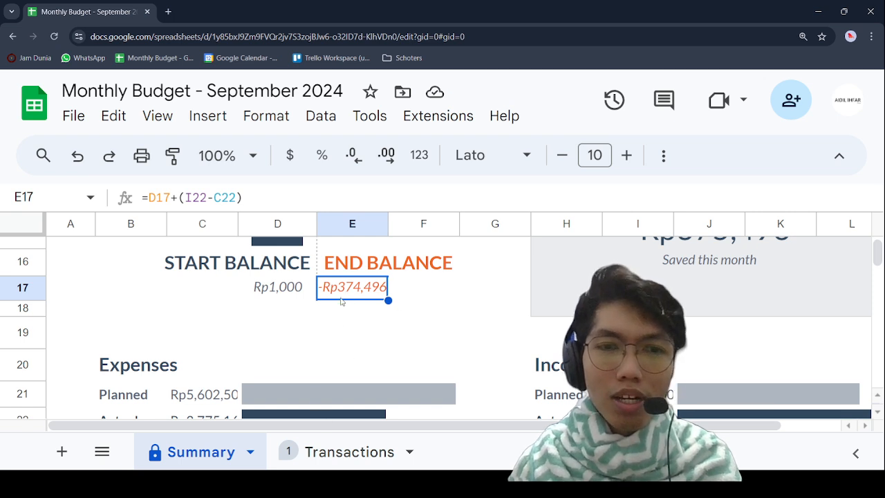
left_click(397, 290)
left_click_drag(375, 262, 370, 287)
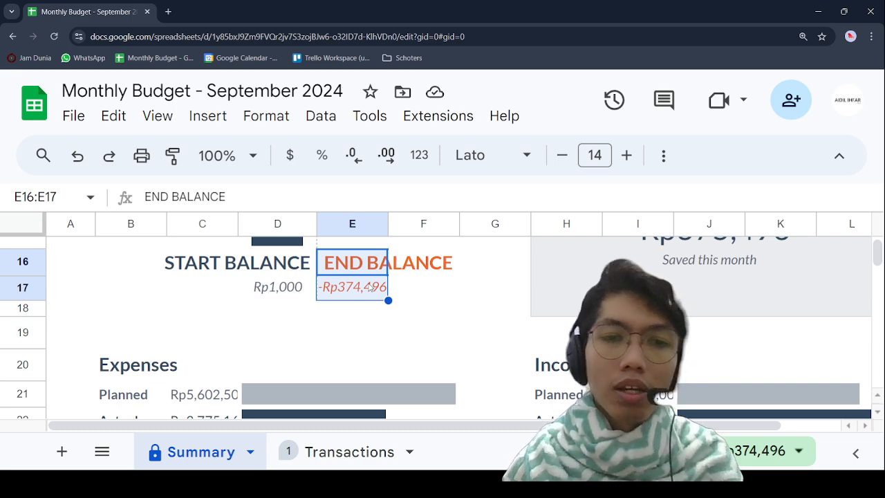
left_click(354, 455)
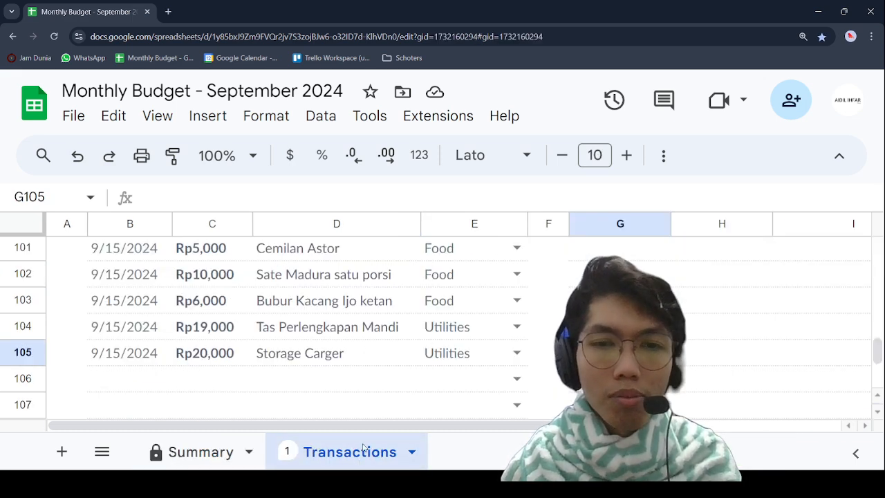
left_click(199, 452)
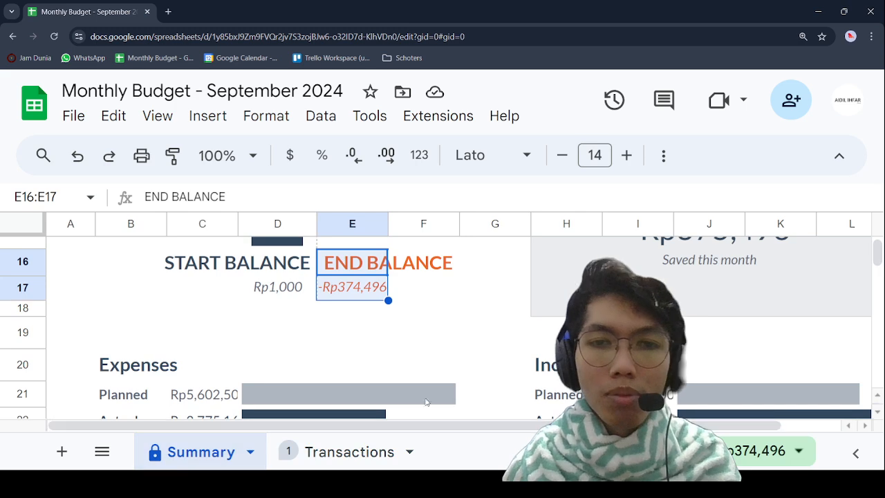
left_click(640, 414)
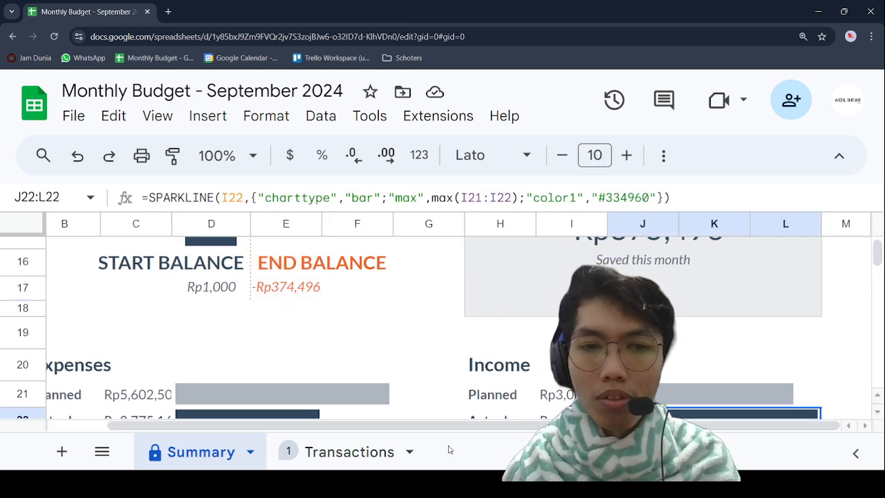
left_click_drag(450, 426, 346, 428)
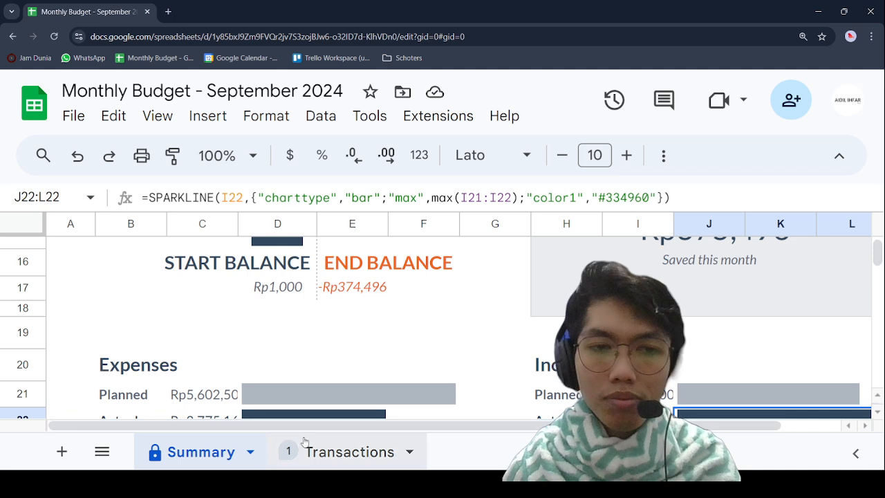
Step: Return to the Transactions sheet and select the empty description cell D106
left_click(348, 458)
left_click(295, 375)
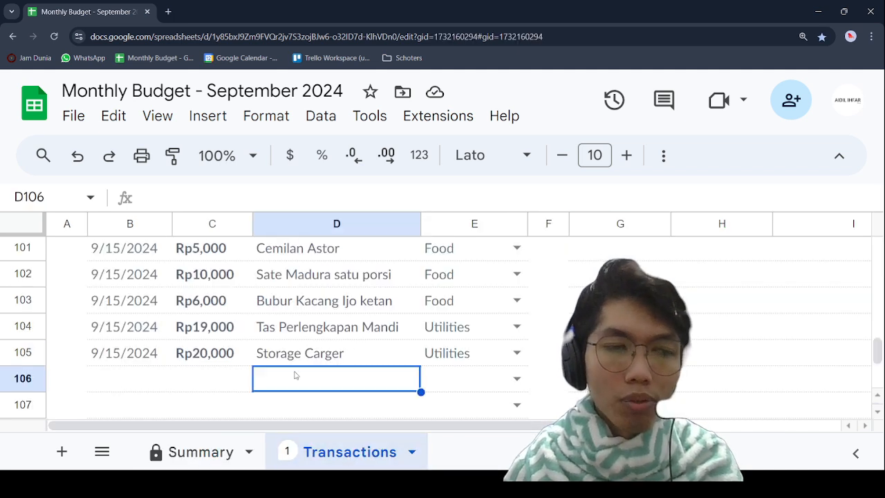